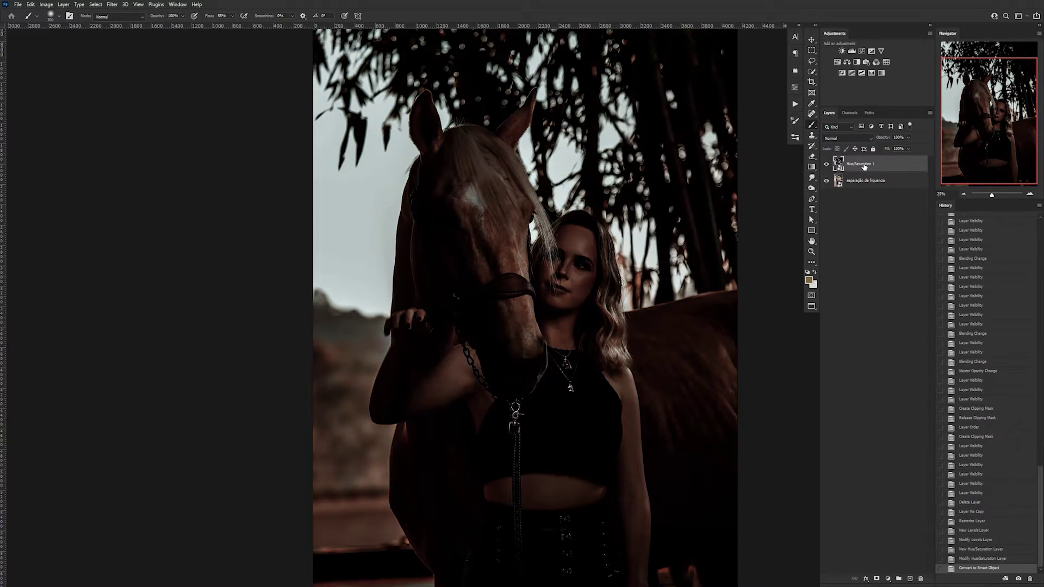
# Step: Set the Hue/Saturation 1 layer's blend mode to Screen and duplicate the layer
pyautogui.click(844, 138)
pyautogui.click(841, 216)
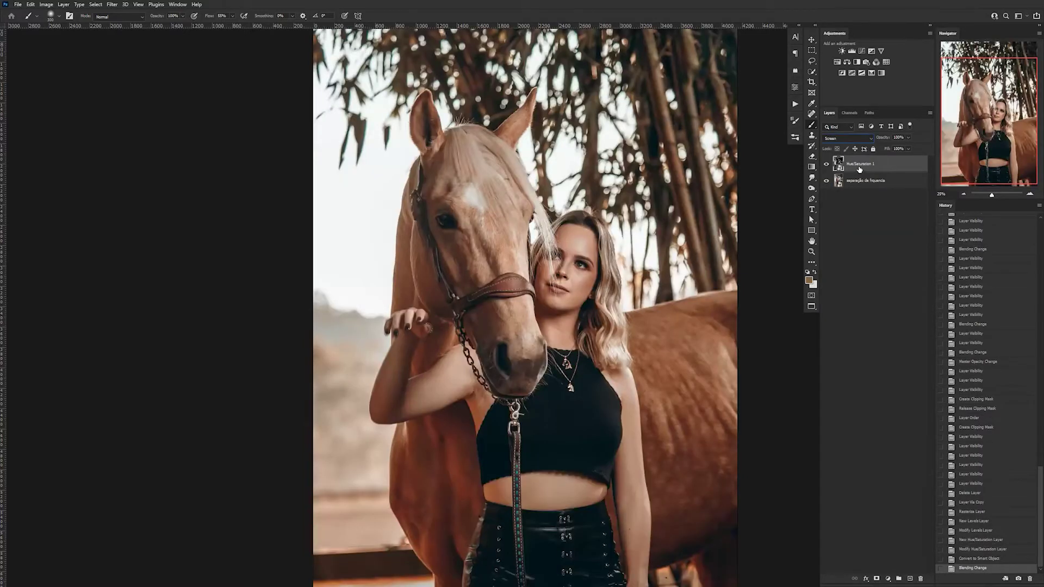
pyautogui.moveTo(859, 169); pyautogui.dragTo(872, 177)
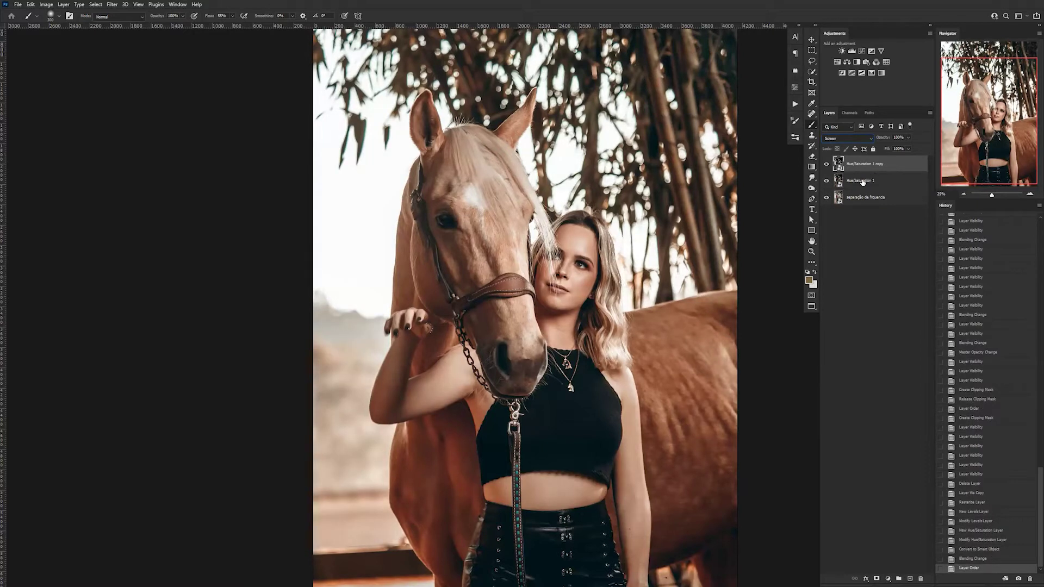
# Step: Rename the lower Hue/Saturation 1 layer as "bloom effect"
pyautogui.doubleClick(861, 181)
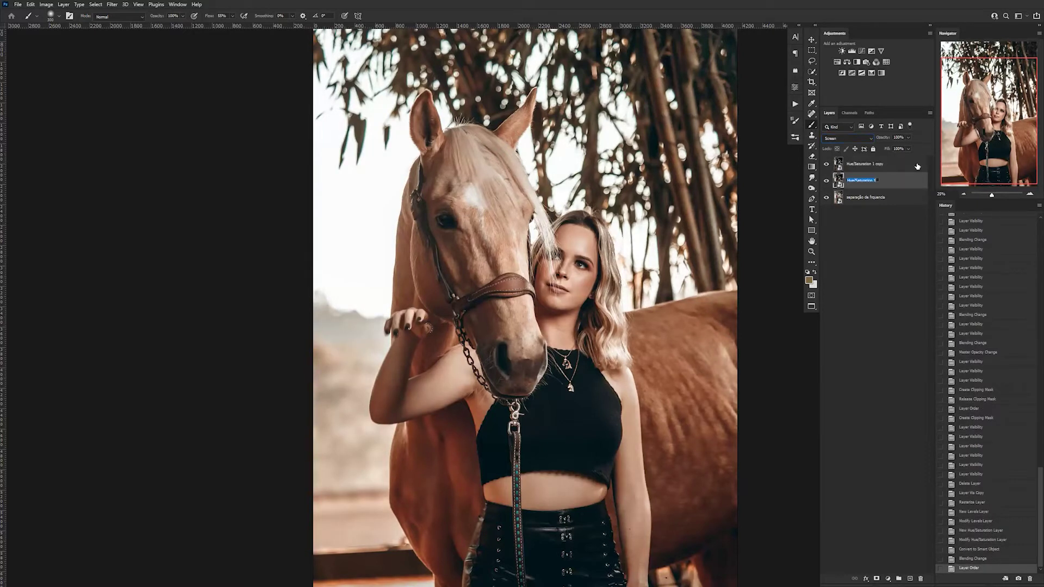
pyautogui.press('BackSpace')
pyautogui.press('Return')
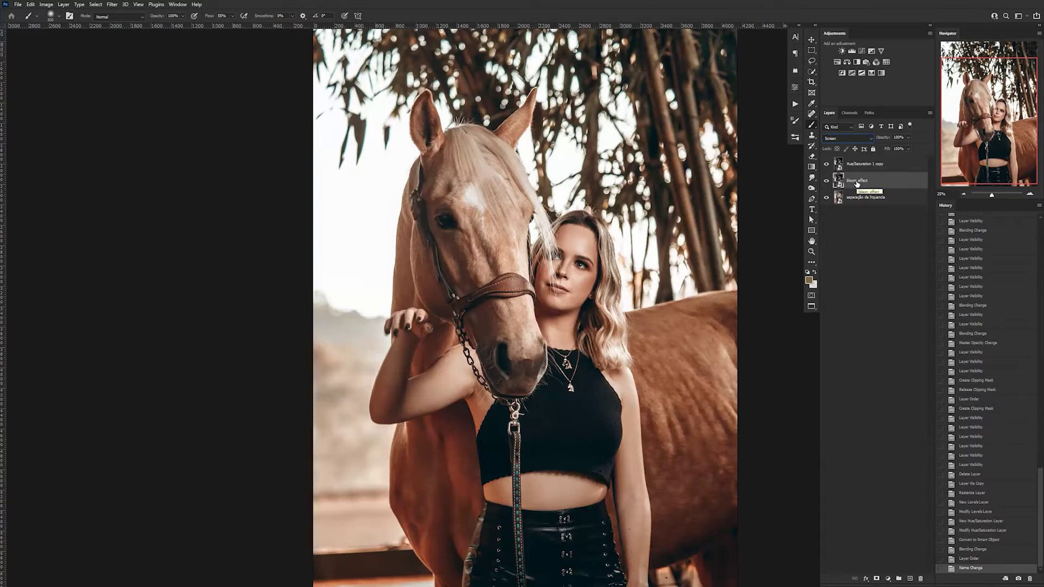
# Step: Rename the Hue/Saturation 1 copy as "highligh" and clip it to the bloom effect layer
pyautogui.doubleClick(857, 164)
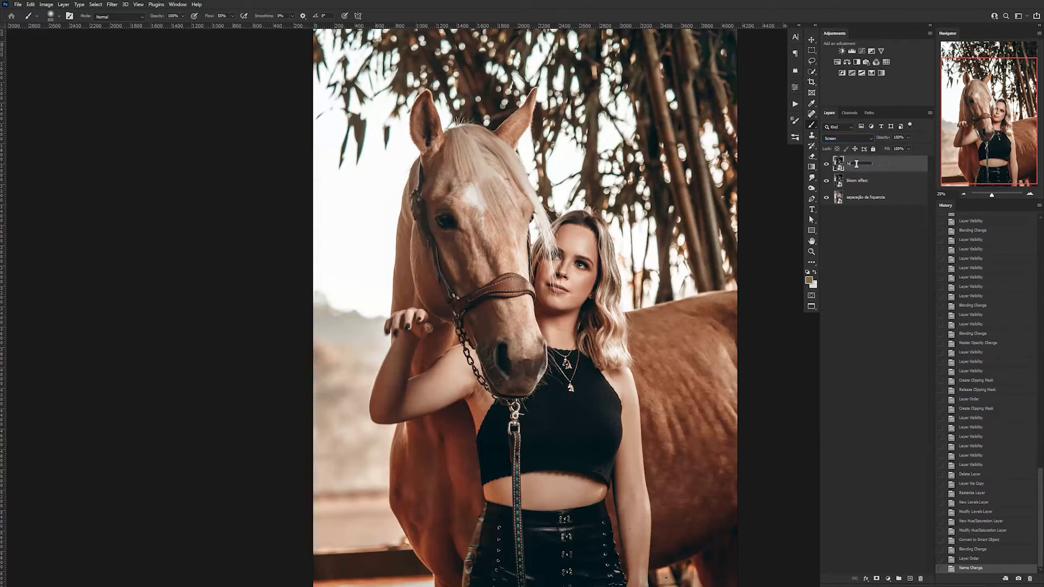
pyautogui.write('highlight')
pyautogui.press('Return')
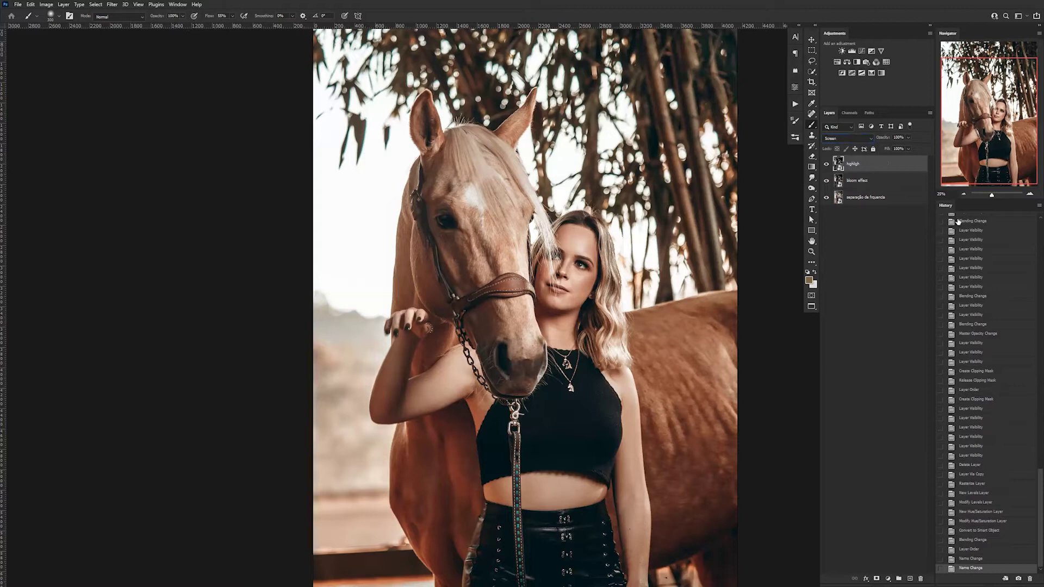
pyautogui.moveTo(857, 178); pyautogui.dragTo(858, 170)
pyautogui.keyDown('alt'); pyautogui.click(857, 170); pyautogui.keyUp('alt')
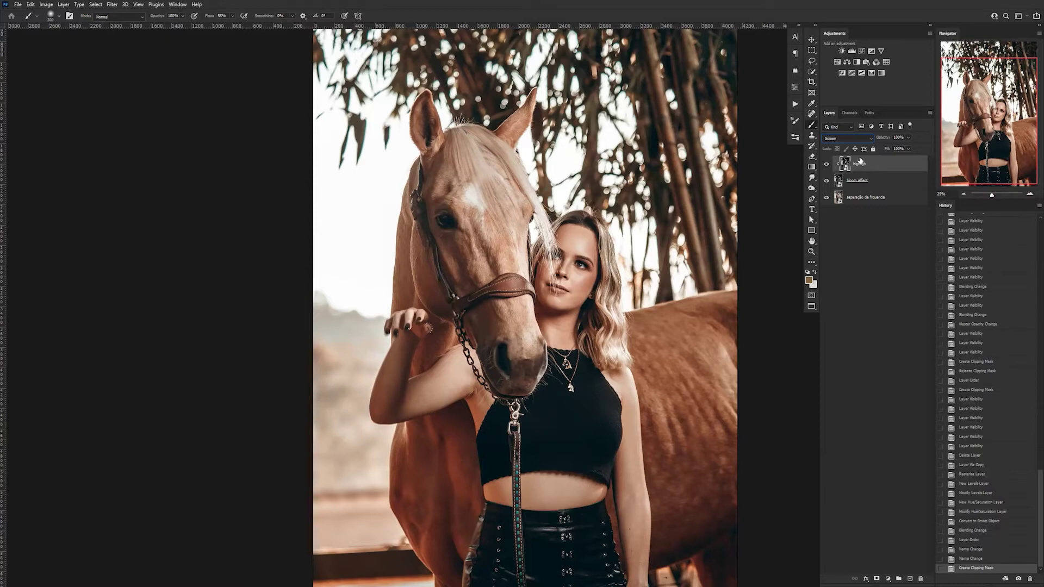
# Step: Apply a Gaussian Blur smart filter with a 10-pixel radius to the bloom effect layer
pyautogui.click(869, 183)
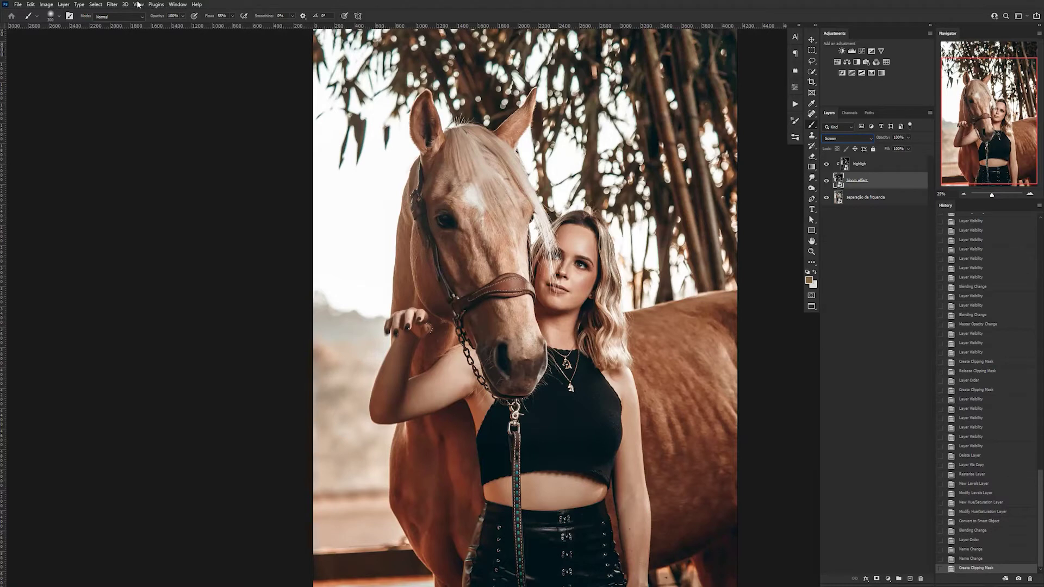
pyautogui.click(114, 5)
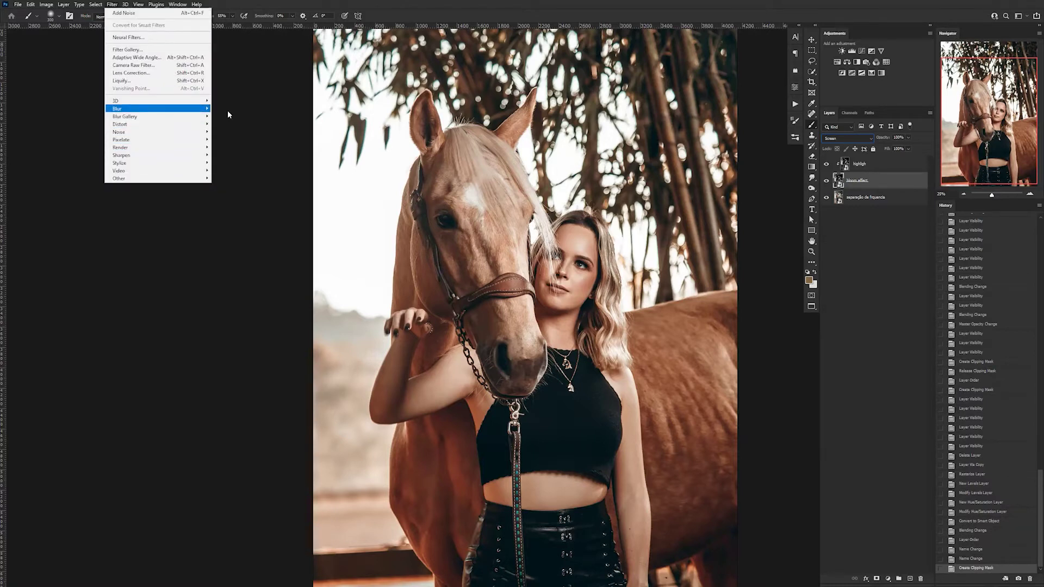
pyautogui.moveTo(201, 109)
pyautogui.click(223, 139)
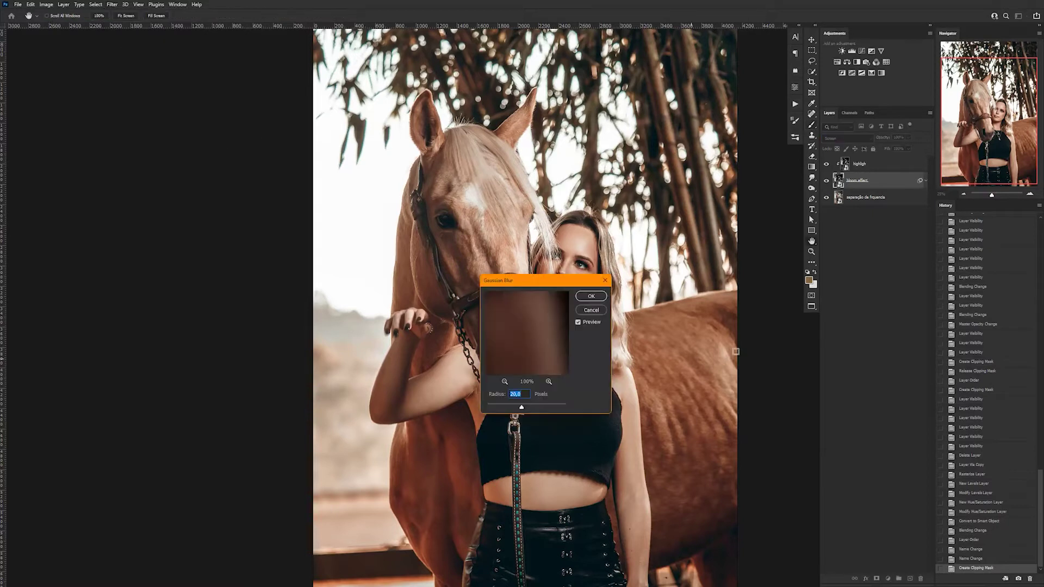
pyautogui.write('10')
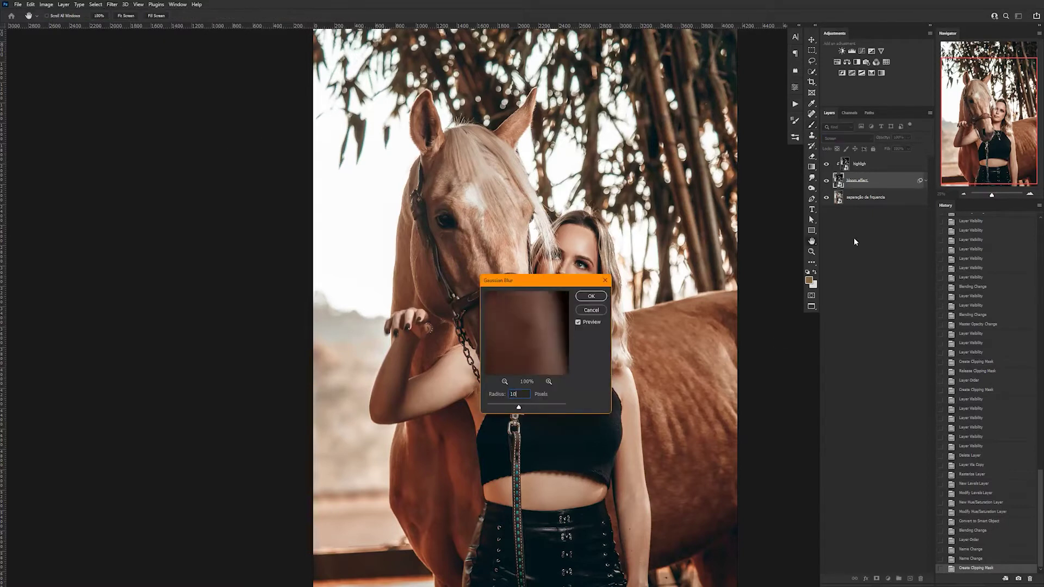
pyautogui.click(588, 298)
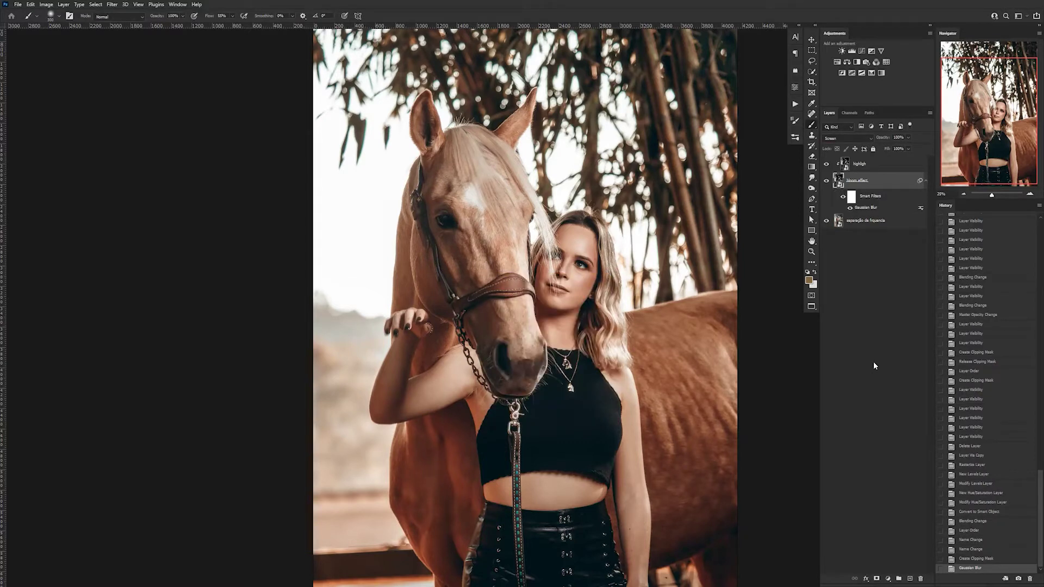
# Step: Repeat the 10-pixel Gaussian Blur on the bloom effect layer two more times
pyautogui.hotkey('ctrl', 'alt', 'f')
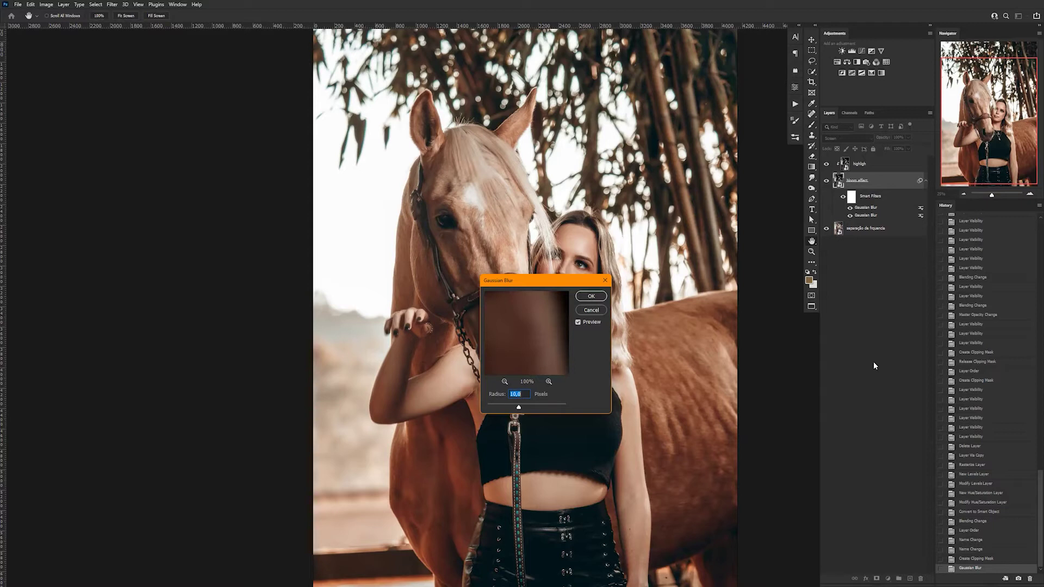
pyautogui.click(600, 297)
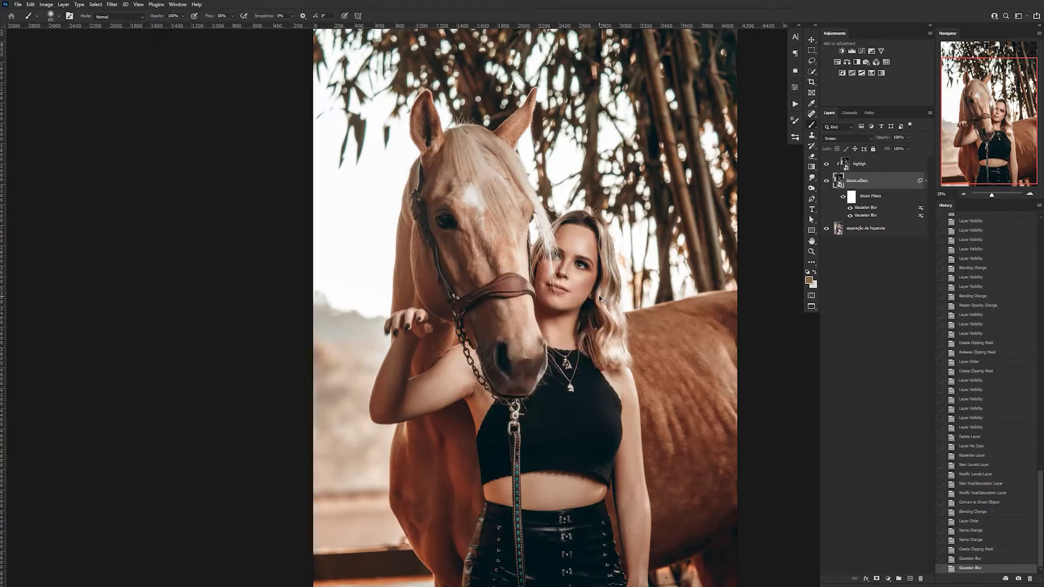
pyautogui.hotkey('ctrl', 'alt', 'f')
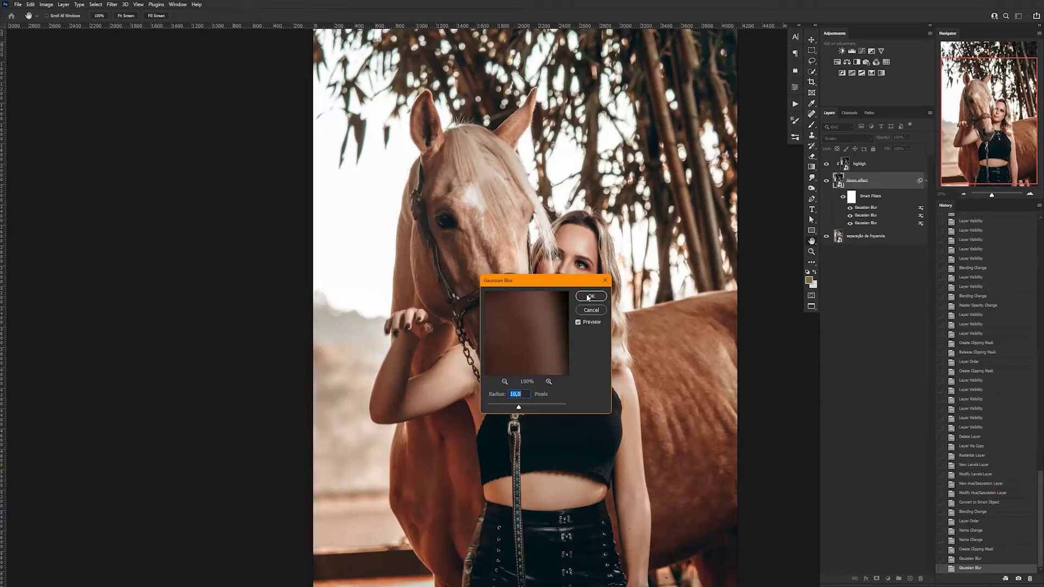
pyautogui.click(587, 297)
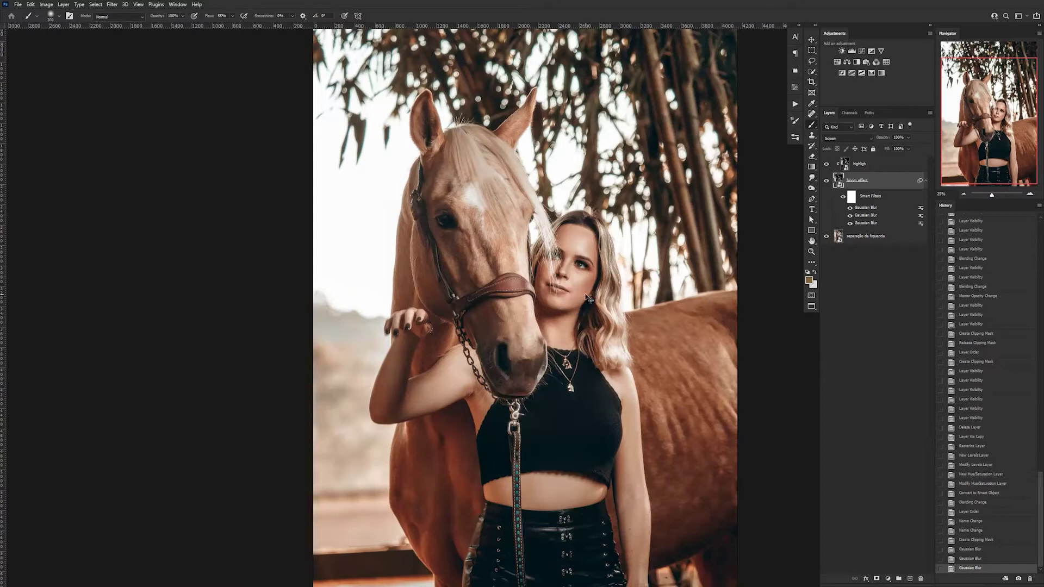
# Step: Stack two further Gaussian Blurs of 15 and 20 pixels on bloom effect, and compare the image with its smart filters off and on
pyautogui.hotkey('ctrl', 'alt', 'f')
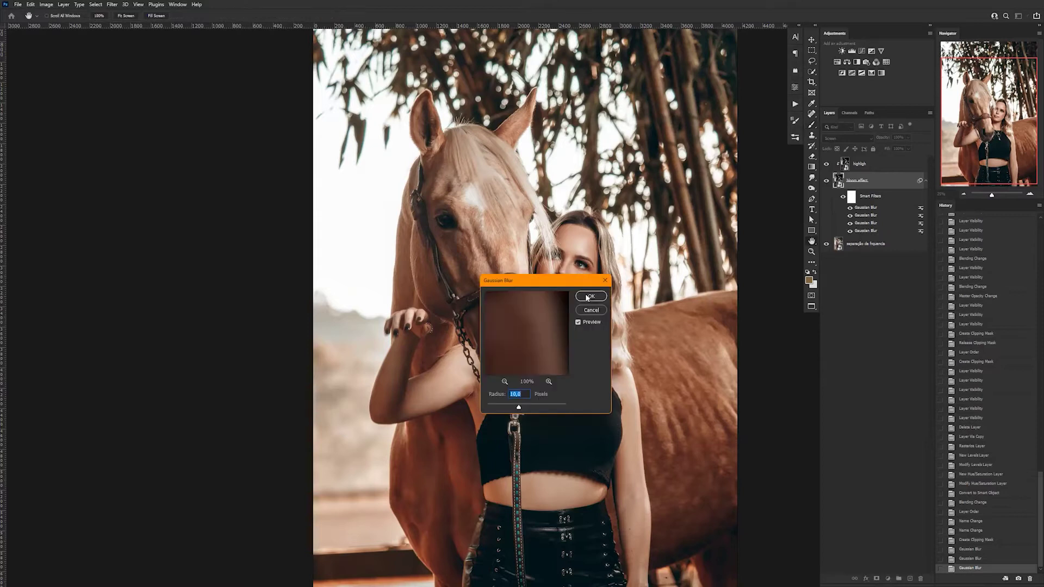
pyautogui.write('15')
pyautogui.click(583, 296)
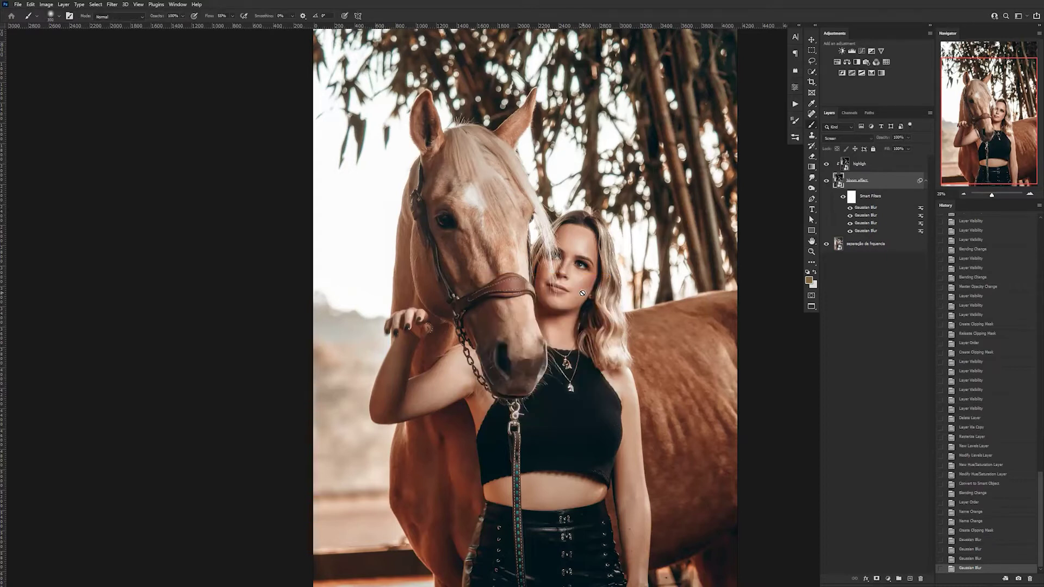
pyautogui.hotkey('ctrl', 'alt', 'f')
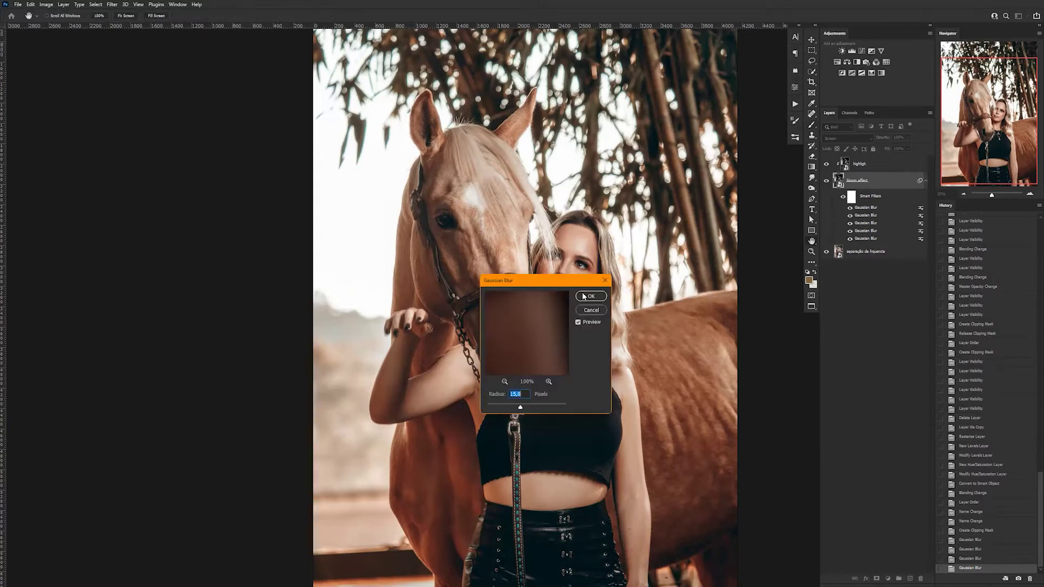
pyautogui.write('20')
pyautogui.click(587, 297)
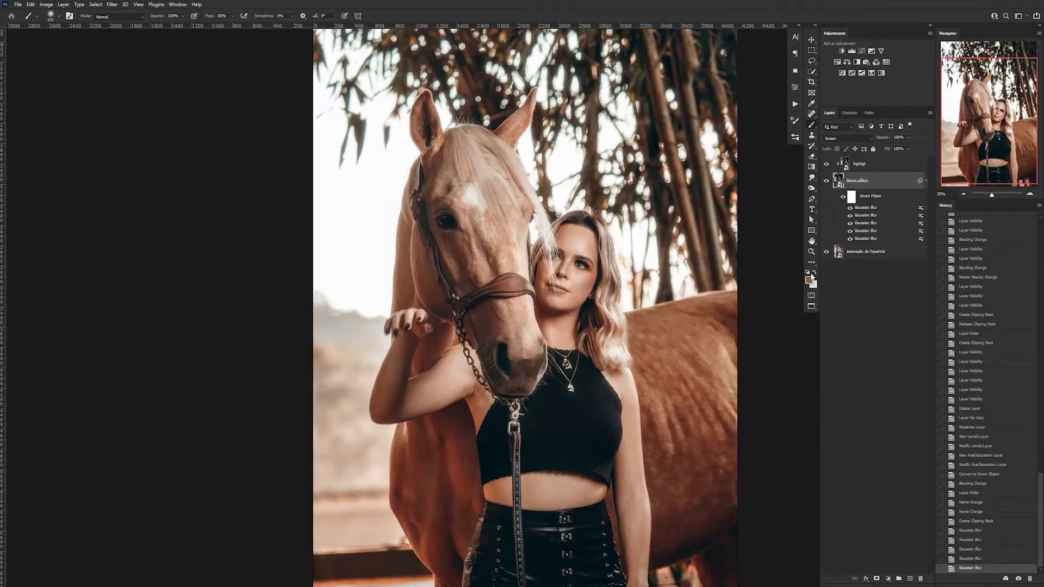
pyautogui.click(842, 197)
pyautogui.click(843, 197)
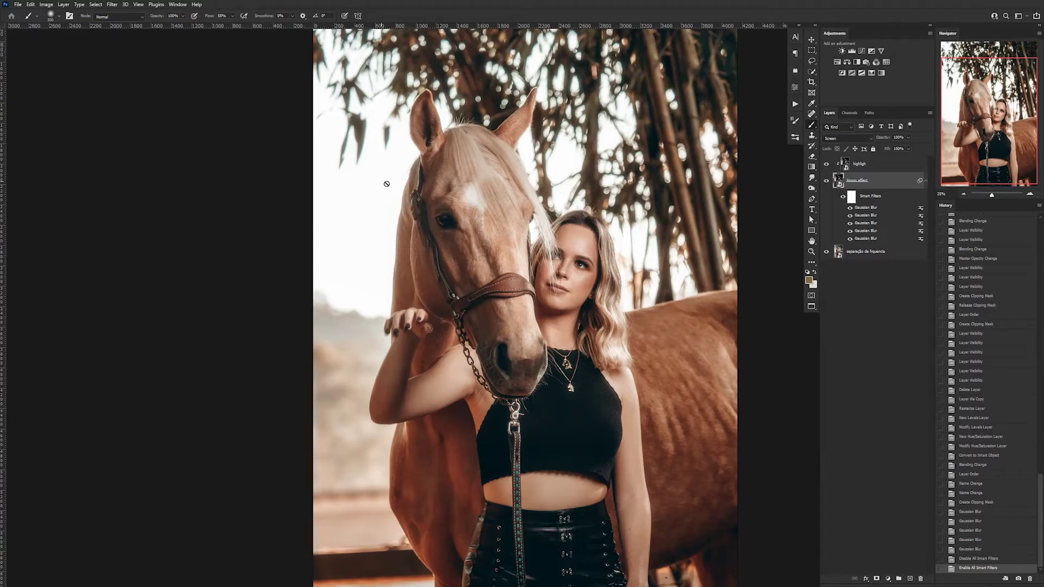
# Step: Apply Add Noise at 3% with Gaussian distribution and Monochromatic enabled to the bloom effect layer, and collapse its smart filter list
pyautogui.click(113, 4)
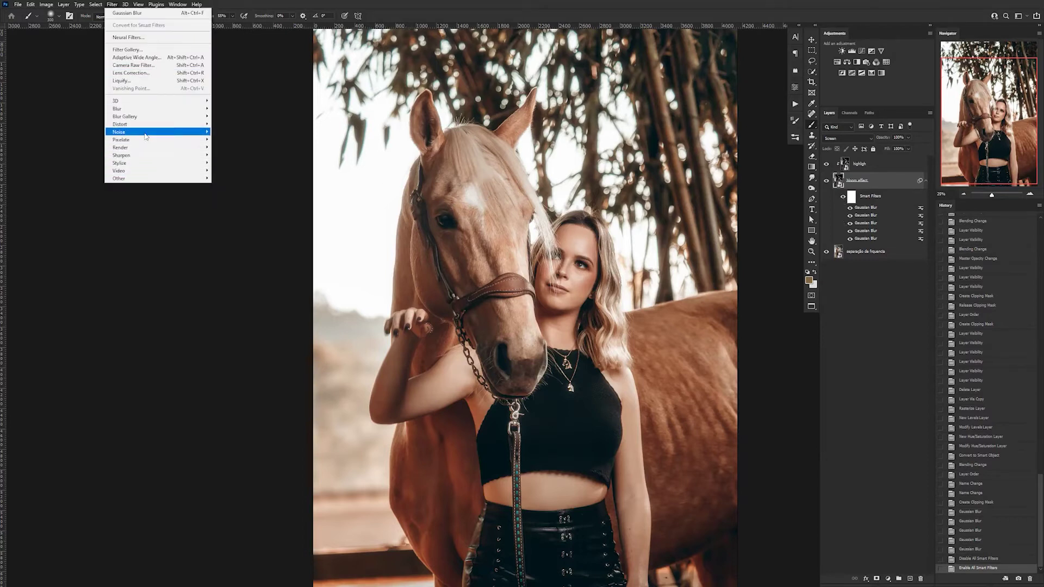
pyautogui.moveTo(145, 137)
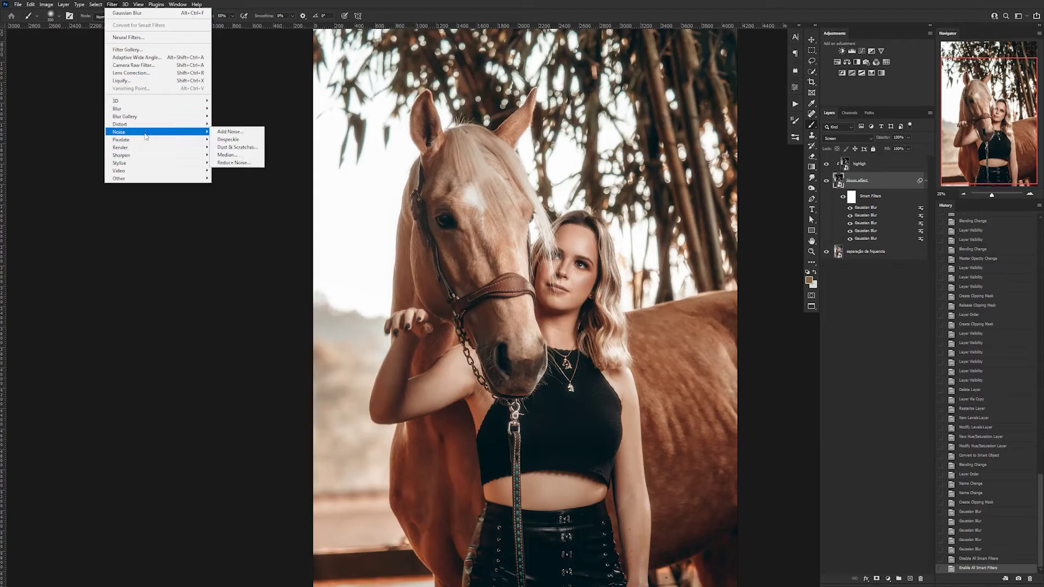
pyautogui.click(251, 133)
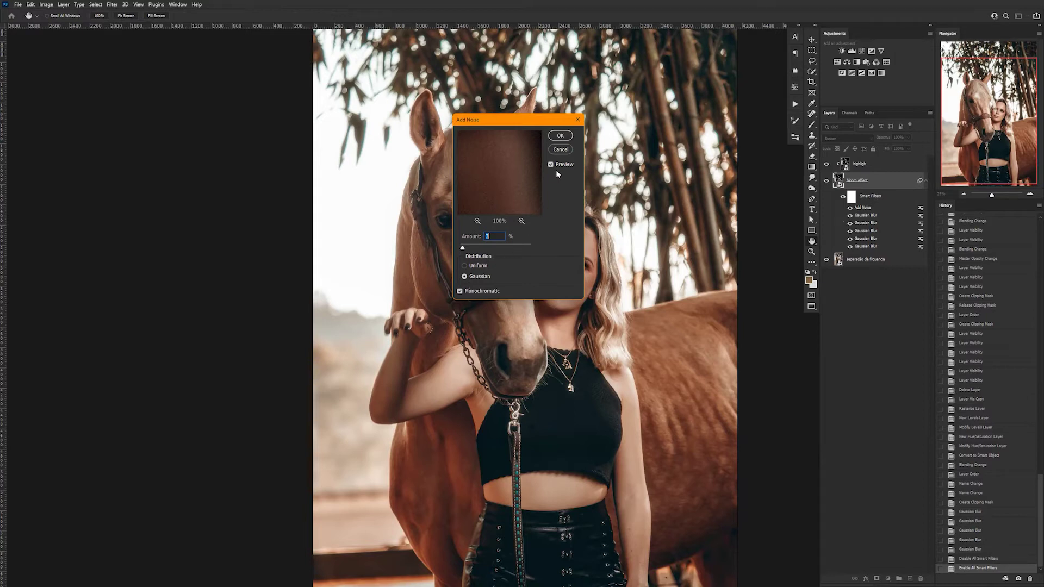
pyautogui.click(560, 136)
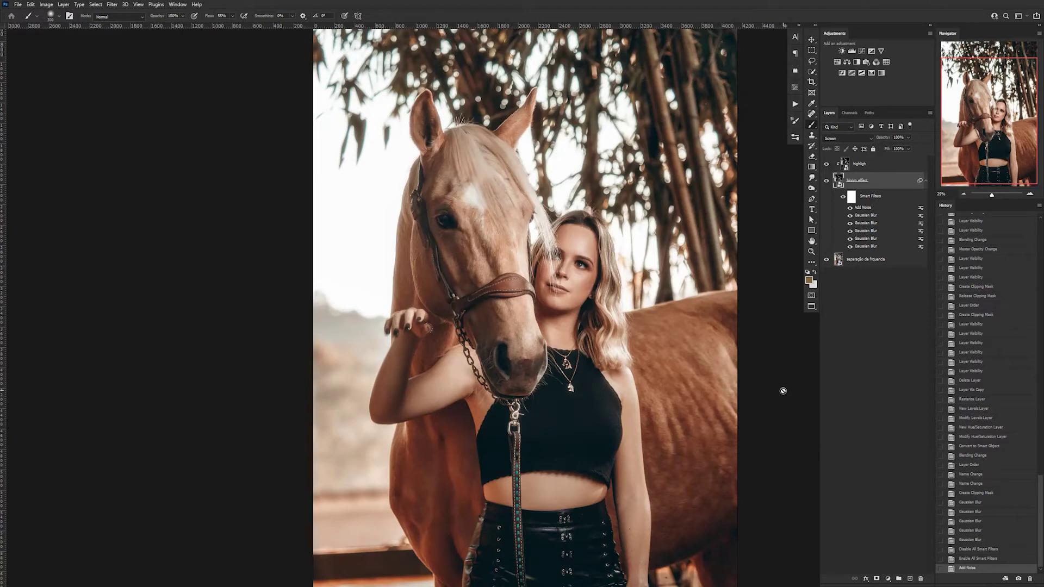
pyautogui.click(924, 181)
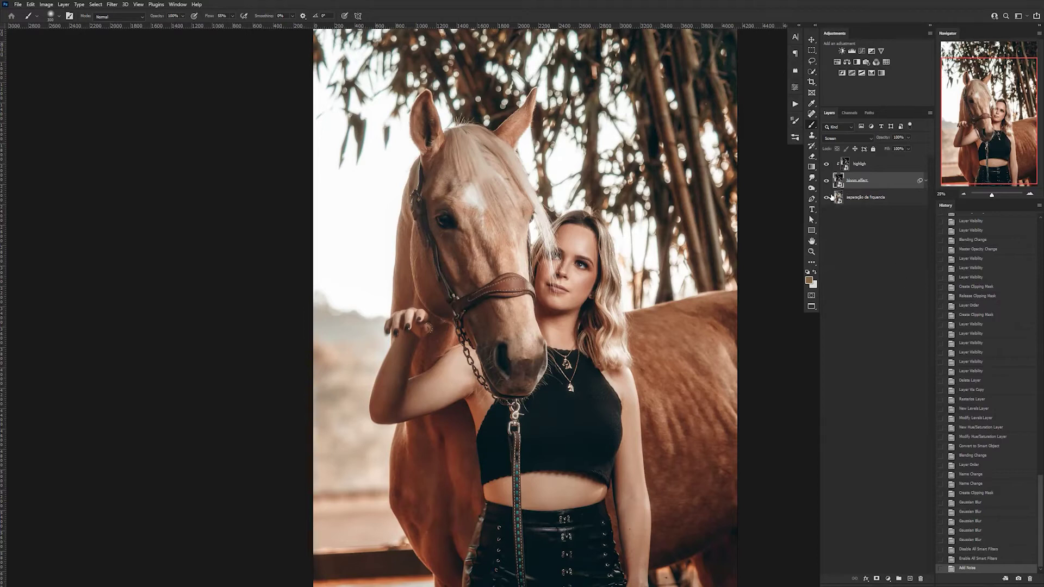
# Step: Load the RGB composite channel's luminosity as a selection
pyautogui.click(847, 114)
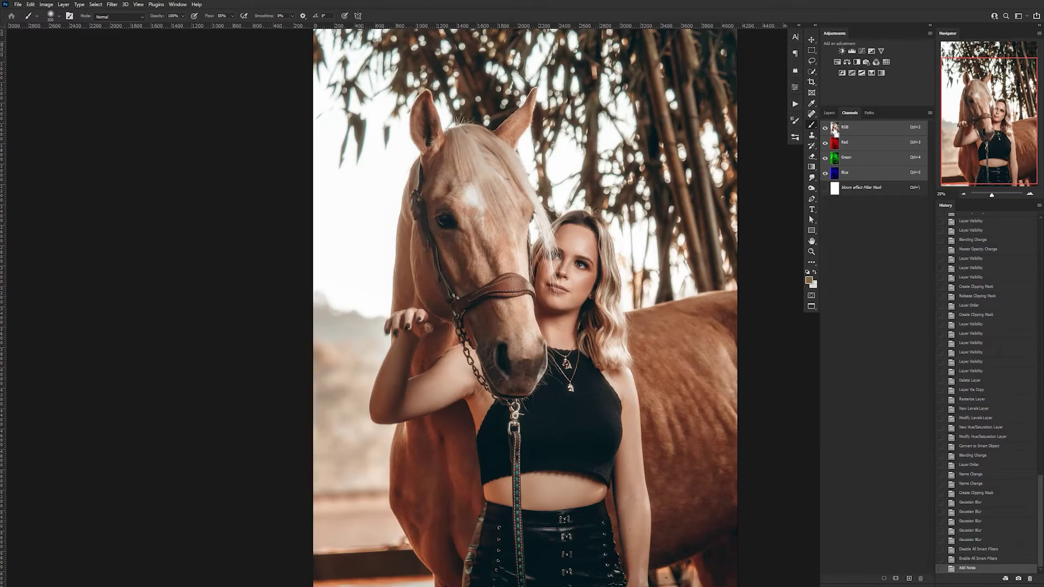
pyautogui.keyDown('ctrl'); pyautogui.click(835, 129); pyautogui.keyUp('ctrl')
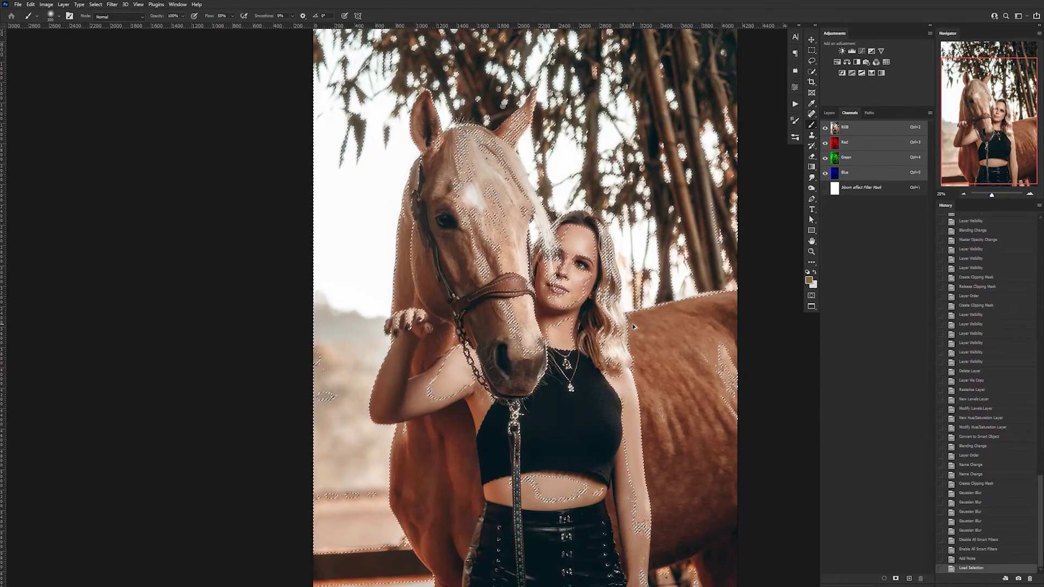
pyautogui.keyDown('ctrl'); pyautogui.click(835, 128); pyautogui.keyUp('ctrl')
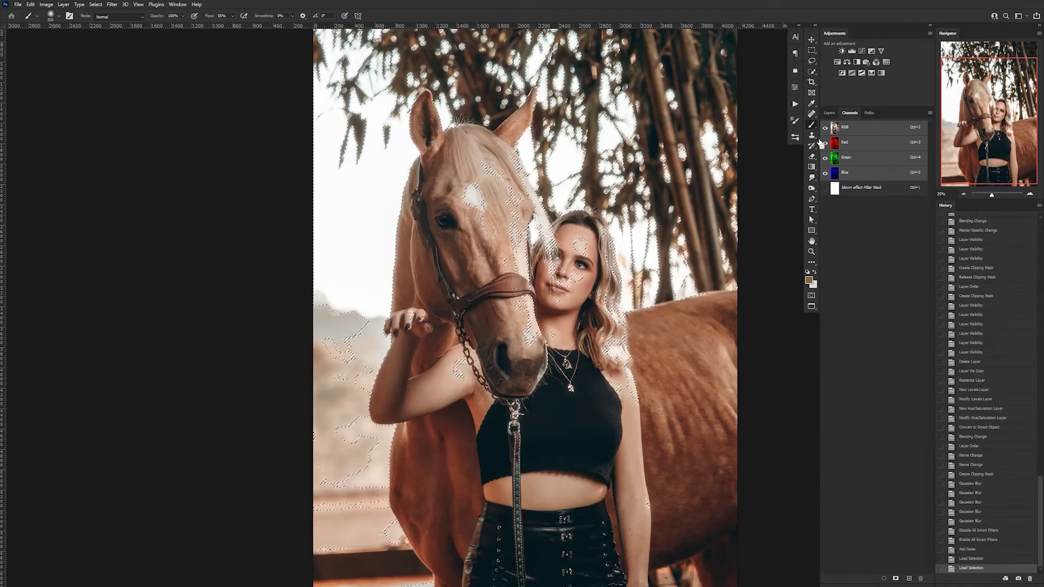
pyautogui.hotkey('ctrl', 'h')
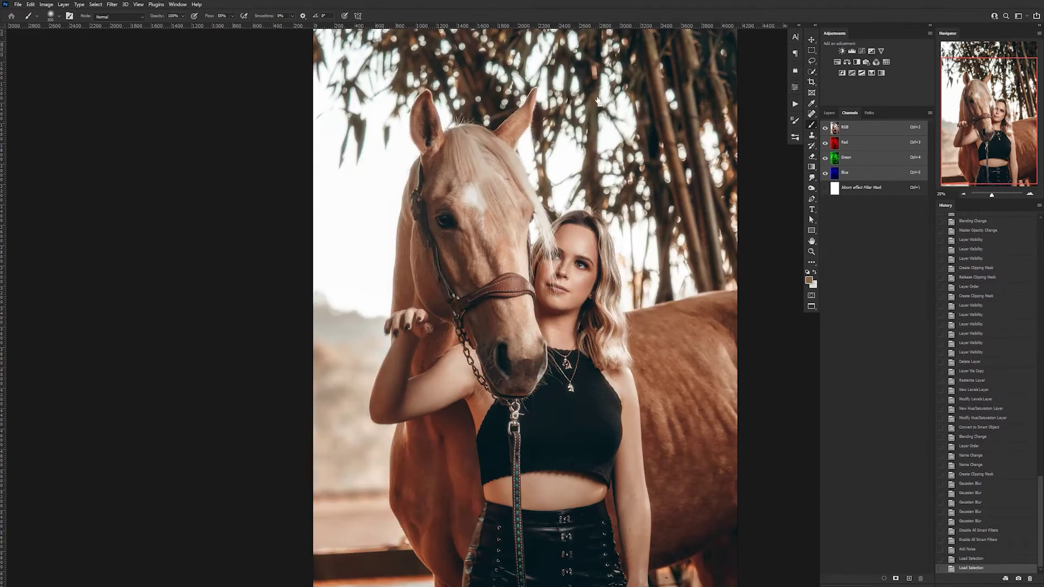
# Step: Feather the luminosity selection by 15 pixels, with the bloom effect layer active
pyautogui.click(830, 113)
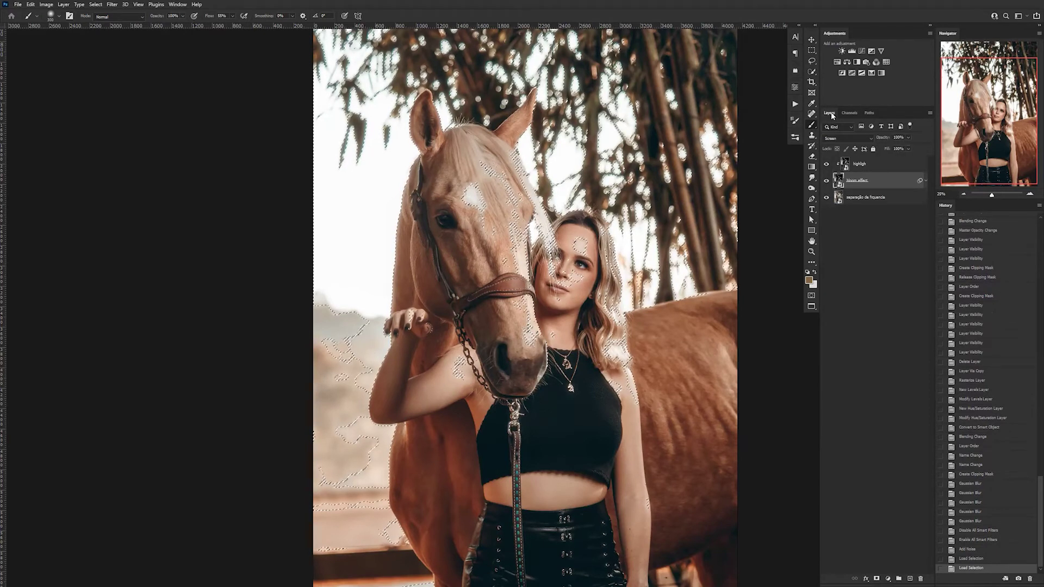
pyautogui.click(813, 73)
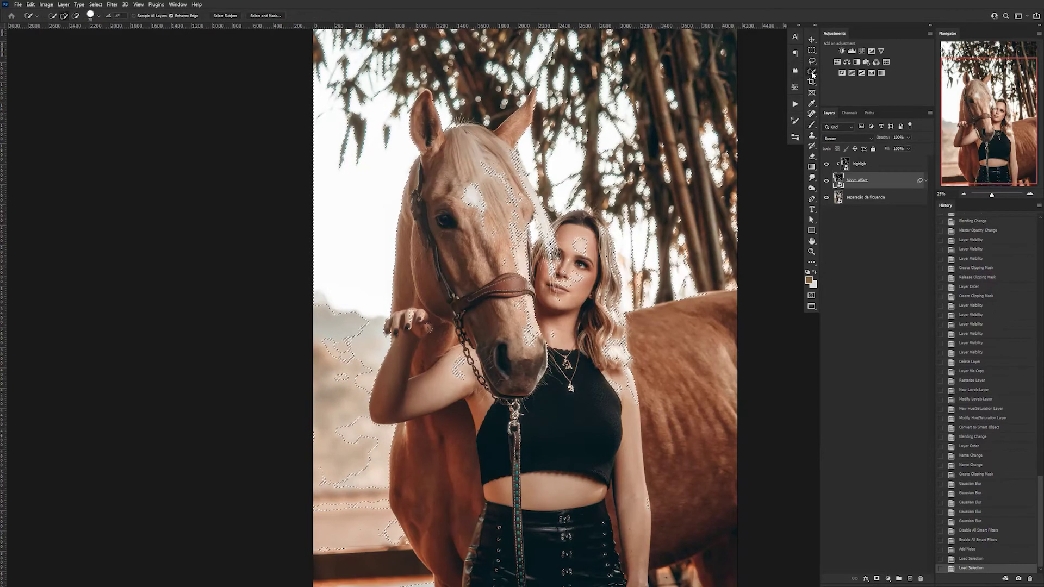
pyautogui.rightClick(532, 212)
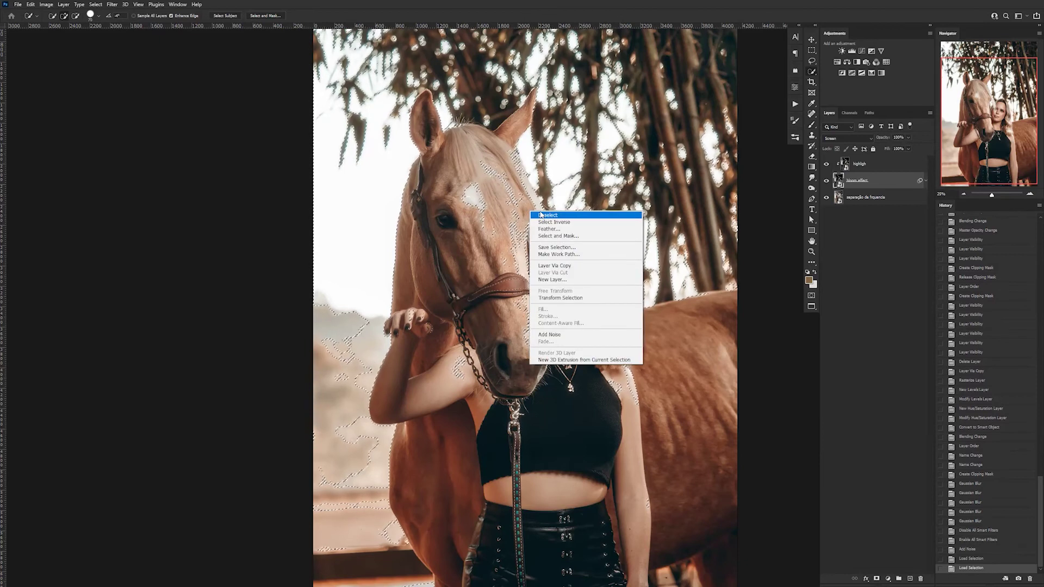
pyautogui.click(551, 230)
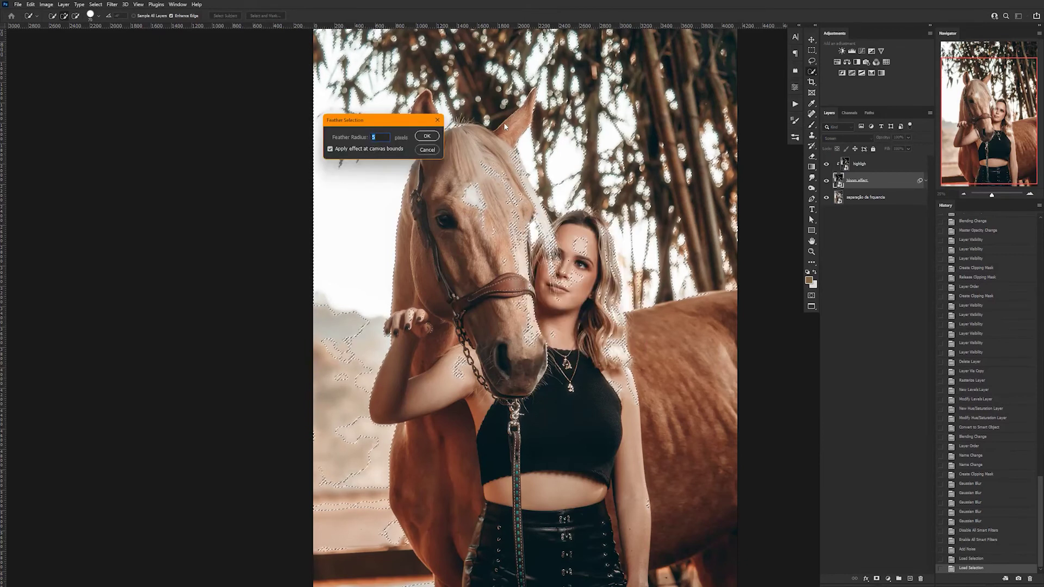
pyautogui.write('15')
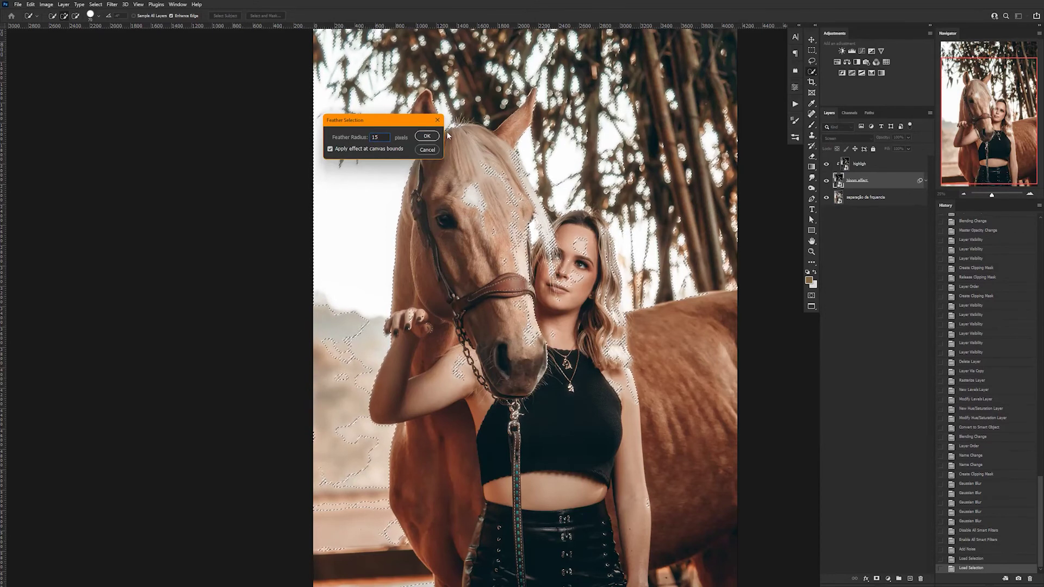
pyautogui.click(427, 136)
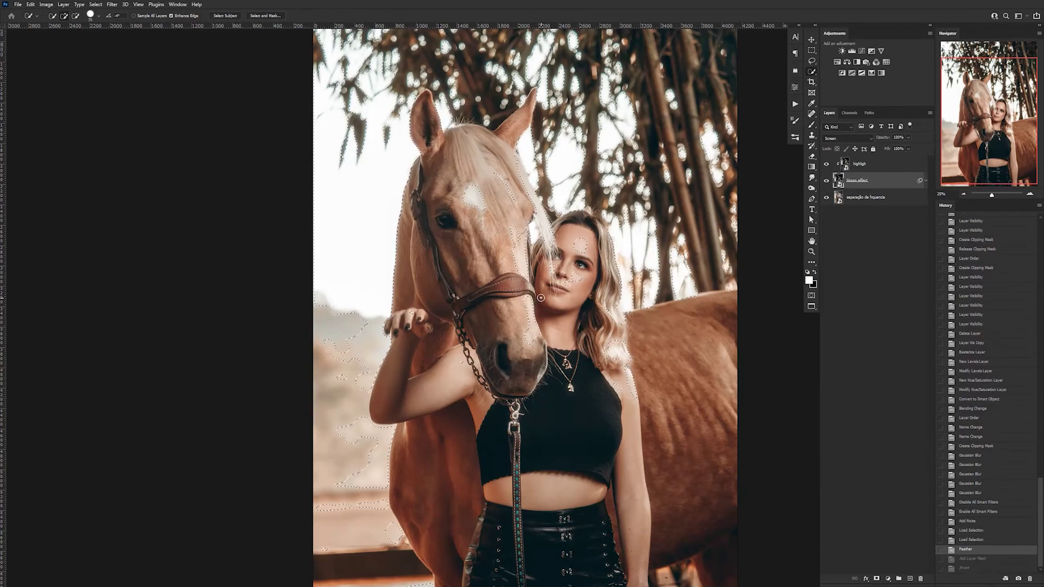
# Step: Add a layer mask to the bloom effect layer from the feathered selection, and inspect the mask in grayscale
pyautogui.click(811, 126)
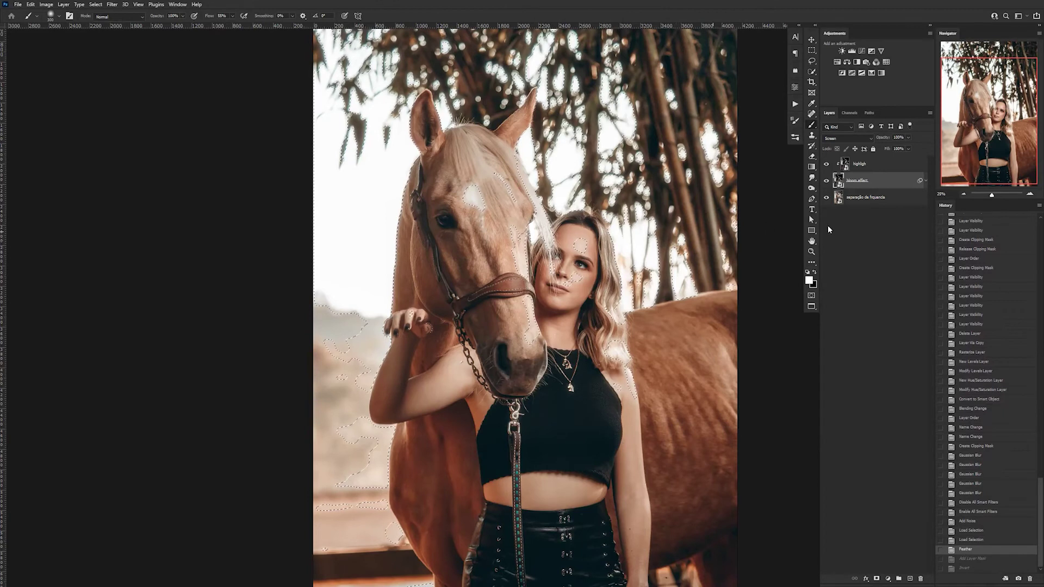
pyautogui.click(877, 579)
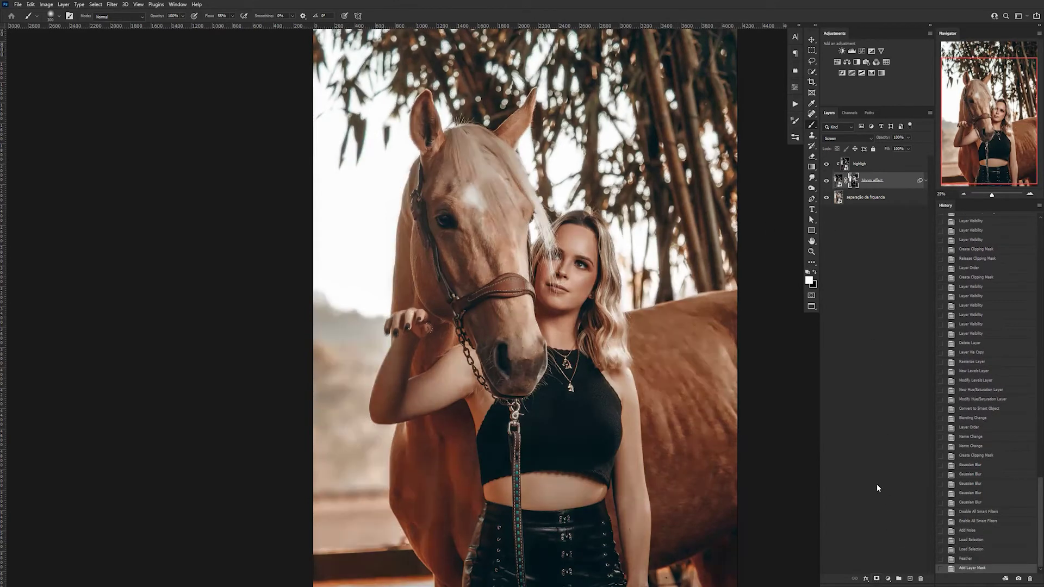
pyautogui.keyDown('alt'); pyautogui.click(852, 184); pyautogui.keyUp('alt')
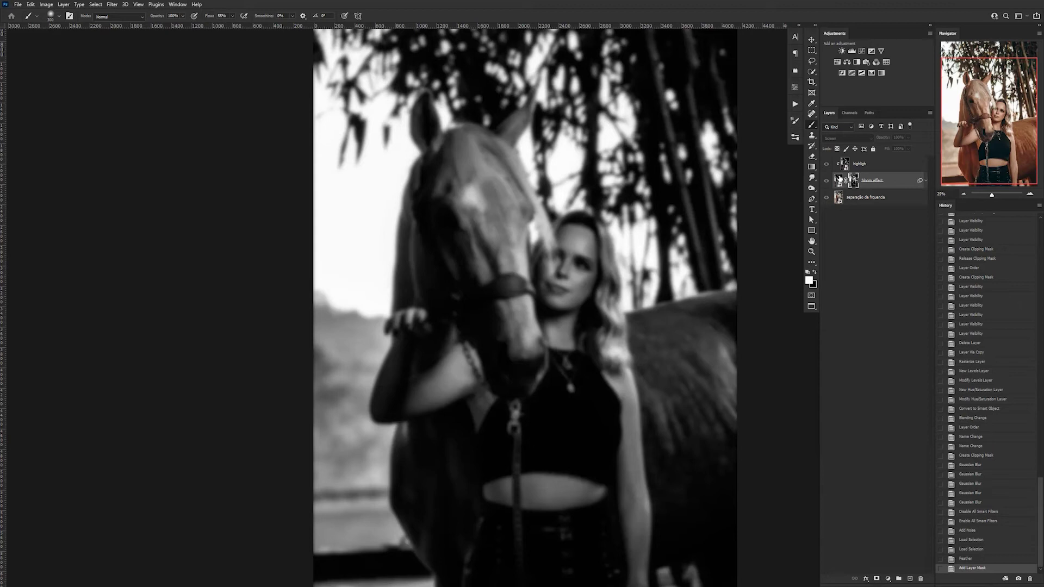
pyautogui.click(839, 180)
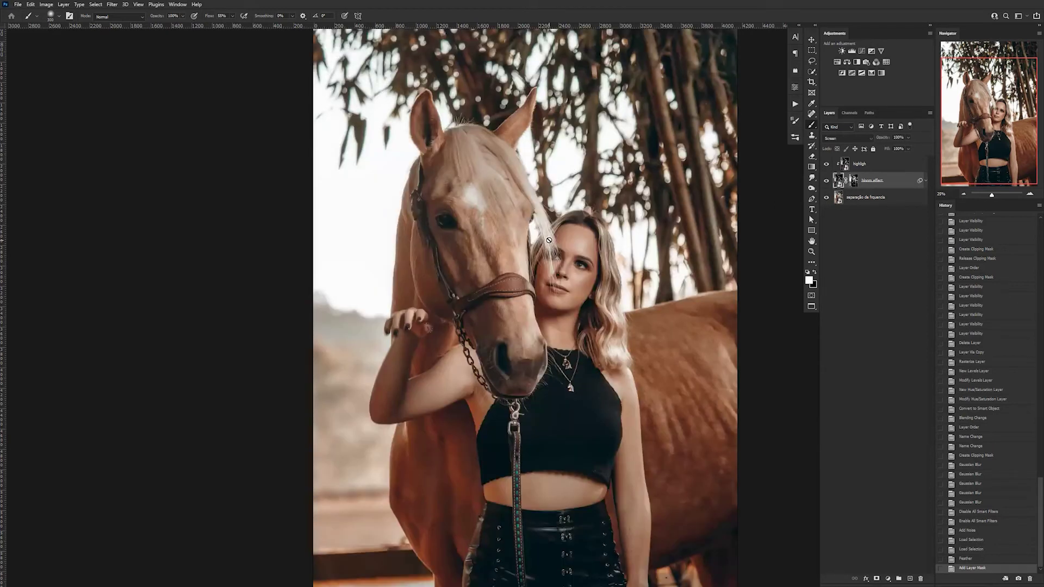
# Step: Load the bloom effect mask as a selection, paint white at 79% flow over the horse's forehead, chest edge and mane, and deselect
pyautogui.keyDown('ctrl'); pyautogui.click(855, 183); pyautogui.keyUp('ctrl')
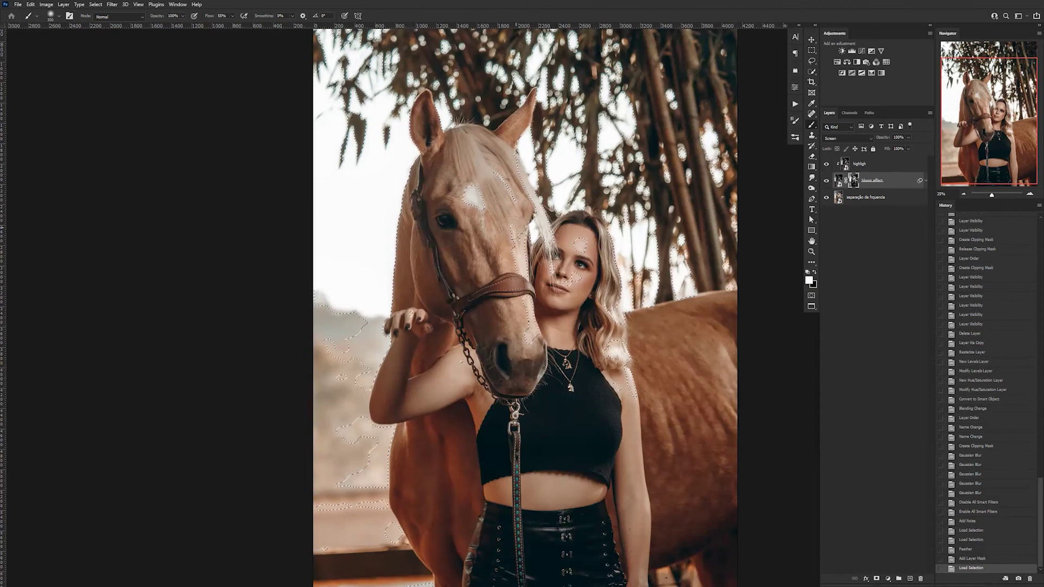
pyautogui.moveTo(232, 20); pyautogui.dragTo(240, 26)
pyautogui.press('Return')
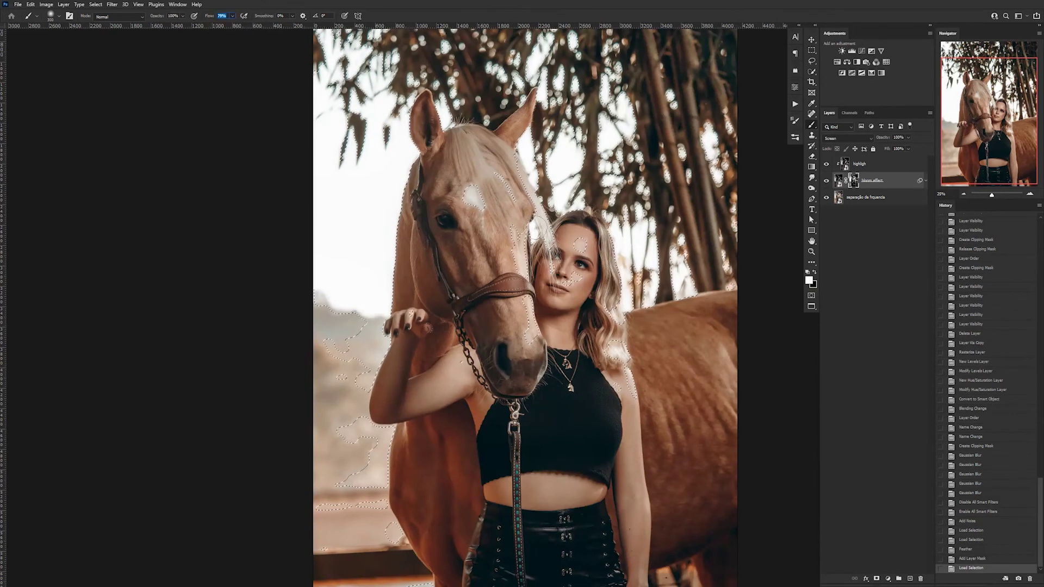
pyautogui.click(472, 197)
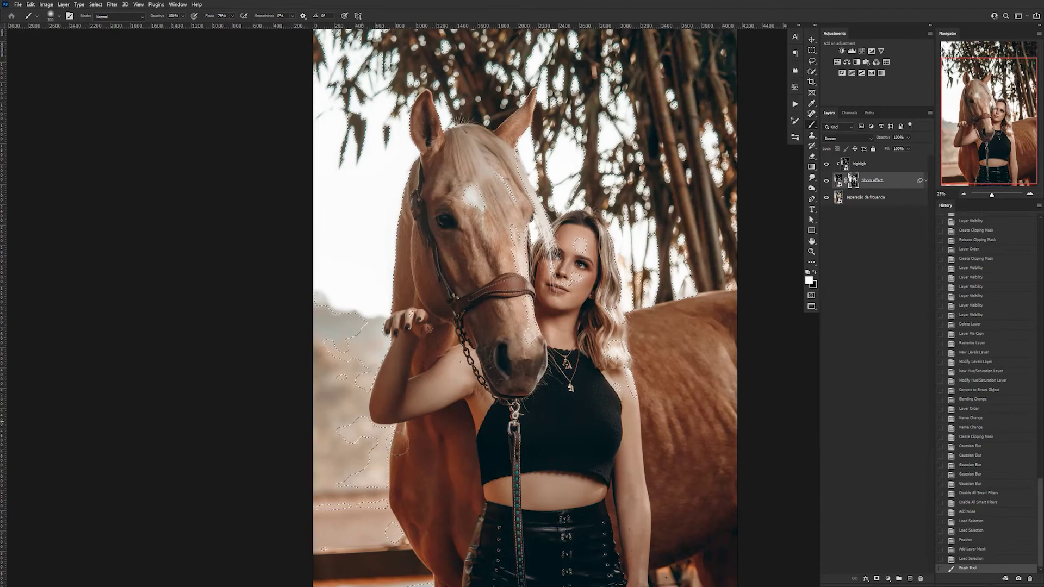
pyautogui.moveTo(381, 435)
pyautogui.mouseDown()
pyautogui.moveTo(346, 494)
pyautogui.moveTo(369, 517)
pyautogui.moveTo(400, 478)
pyautogui.moveTo(392, 490)
pyautogui.moveTo(406, 551)
pyautogui.mouseUp()
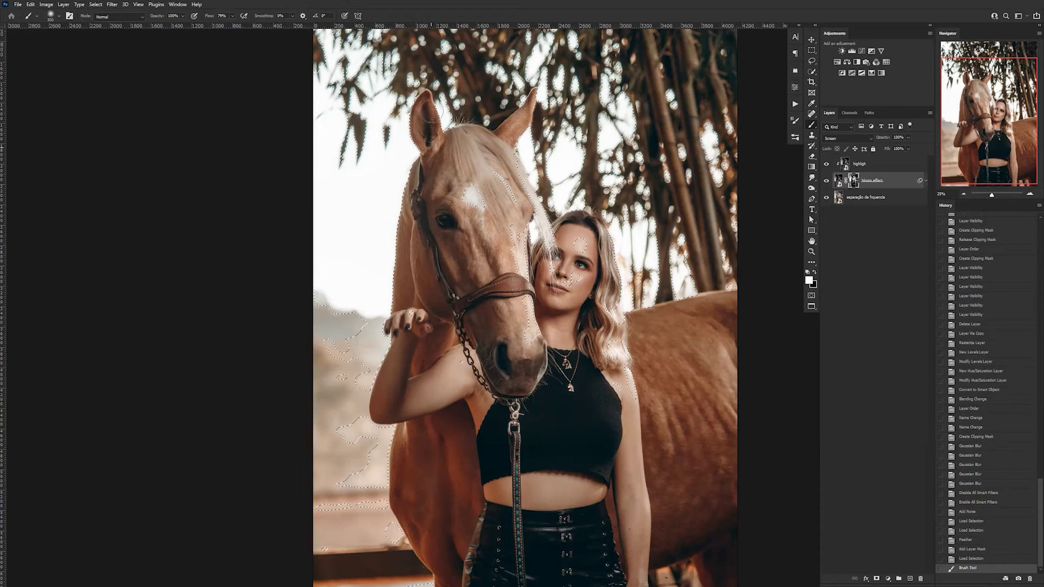
pyautogui.click(473, 116)
pyautogui.click(811, 71)
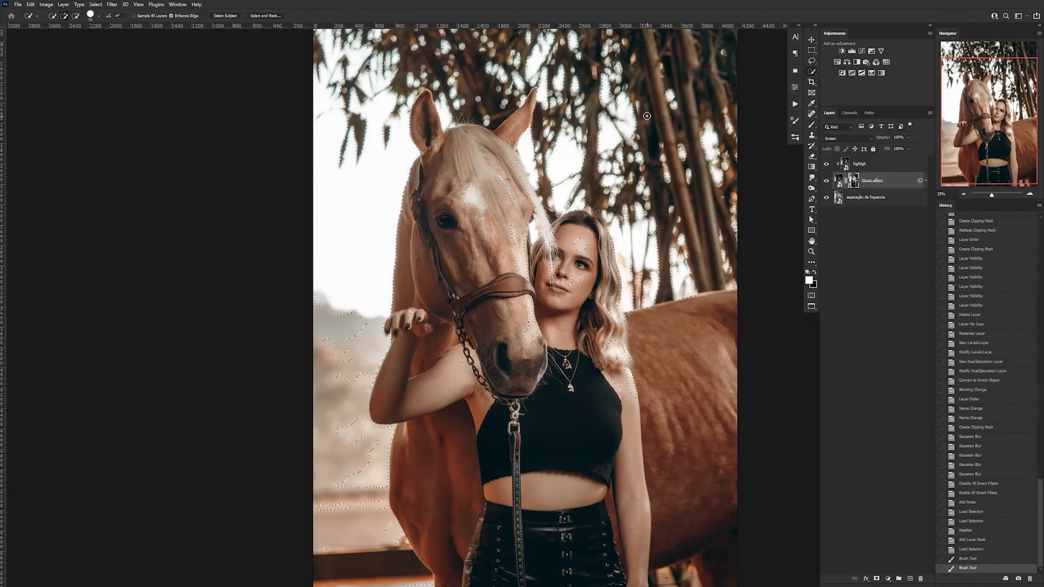
pyautogui.hotkey('ctrl', 'd')
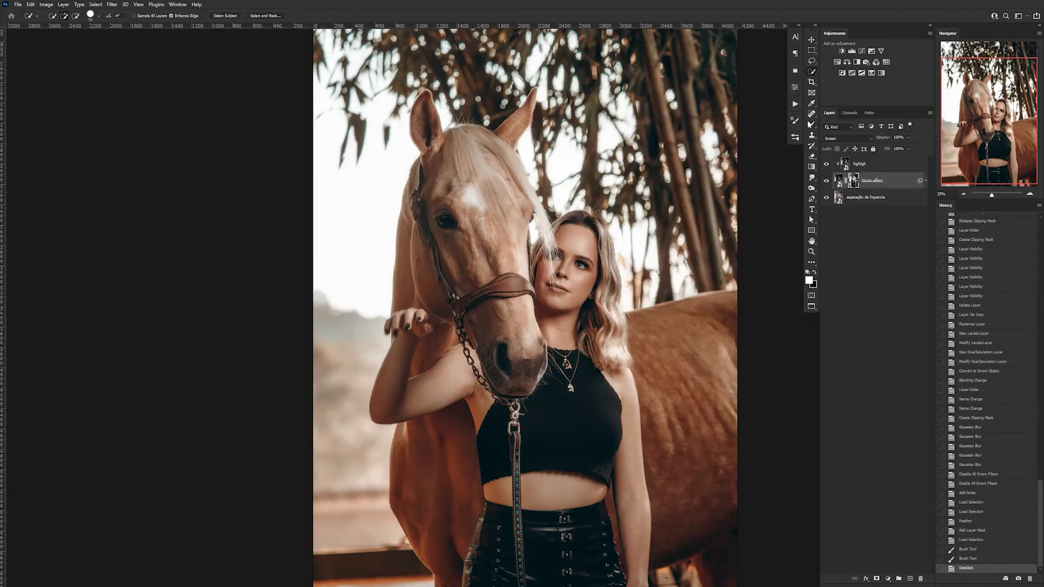
# Step: Brush white on the bloom effect mask along the edge of the horse's head and around its ears
pyautogui.click(811, 124)
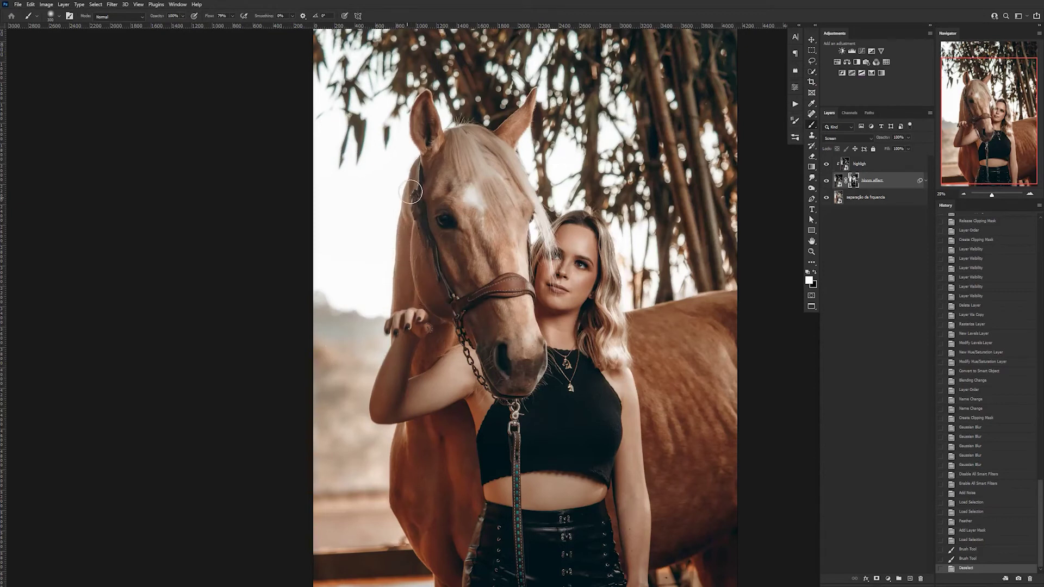
pyautogui.moveTo(410, 192)
pyautogui.mouseDown()
pyautogui.moveTo(423, 165)
pyautogui.moveTo(430, 180)
pyautogui.moveTo(434, 139)
pyautogui.moveTo(421, 147)
pyautogui.moveTo(411, 113)
pyautogui.moveTo(426, 87)
pyautogui.moveTo(440, 127)
pyautogui.mouseUp()
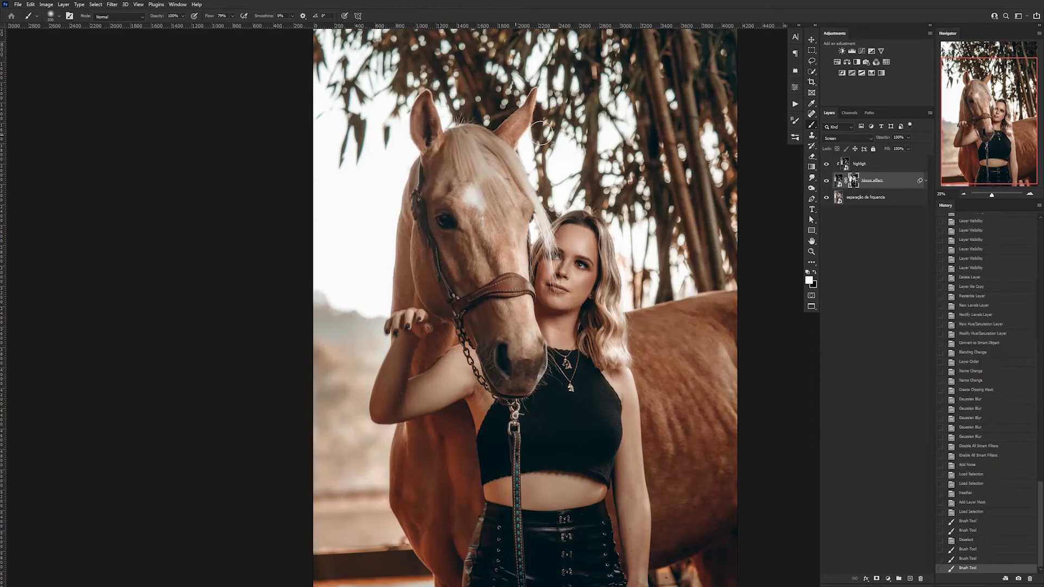
pyautogui.moveTo(523, 102); pyautogui.dragTo(503, 129)
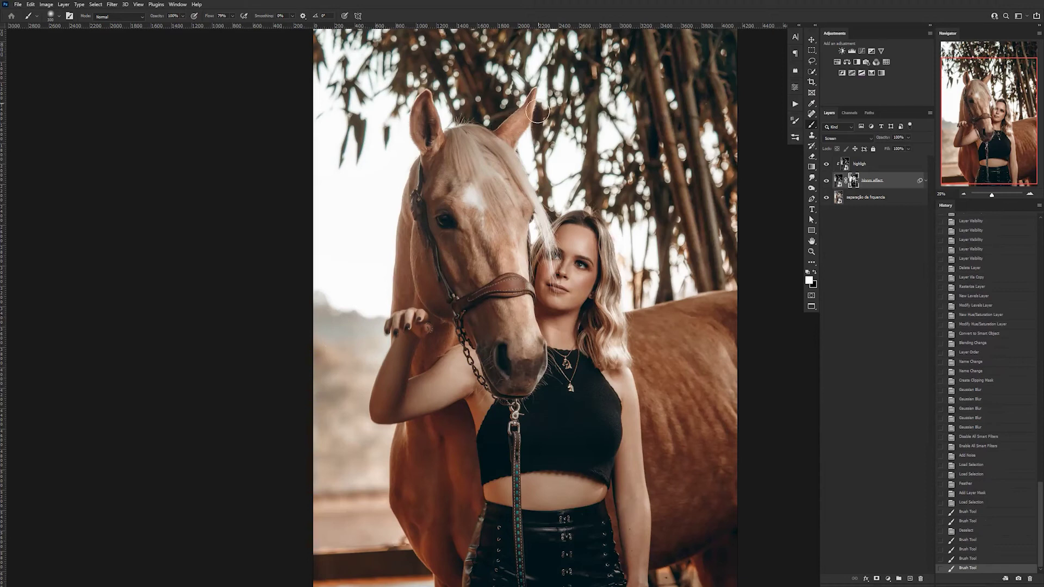
pyautogui.moveTo(518, 145); pyautogui.dragTo(538, 85)
pyautogui.click(549, 91)
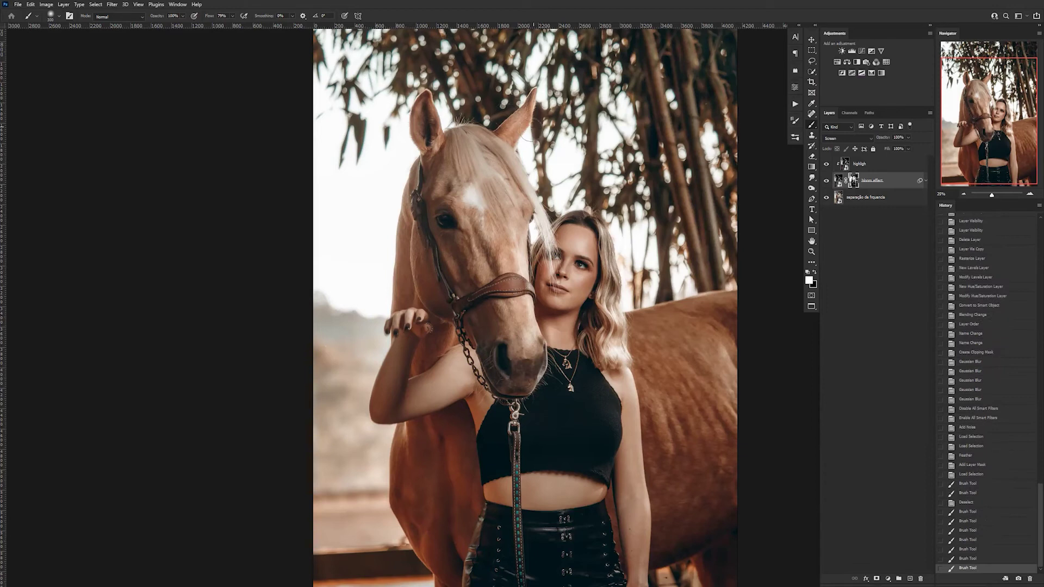
pyautogui.moveTo(524, 140); pyautogui.dragTo(537, 123)
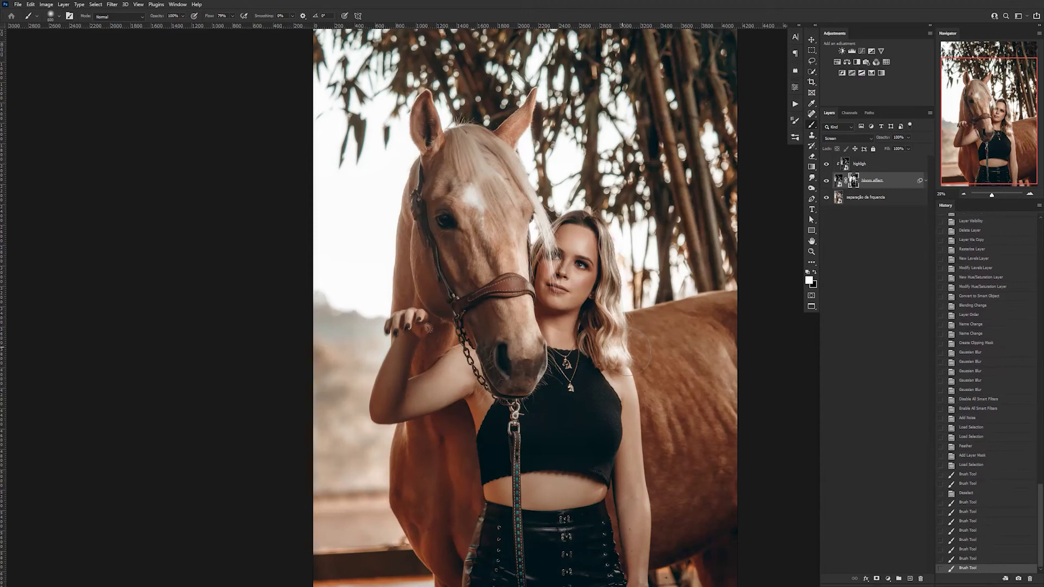
# Step: Brush white on the mask along the woman's hair and outer arm, and compare the image with the bloom effect layer hidden and shown
pyautogui.moveTo(634, 337)
pyautogui.mouseDown()
pyautogui.moveTo(645, 280)
pyautogui.moveTo(630, 242)
pyautogui.moveTo(620, 256)
pyautogui.moveTo(620, 237)
pyautogui.mouseUp()
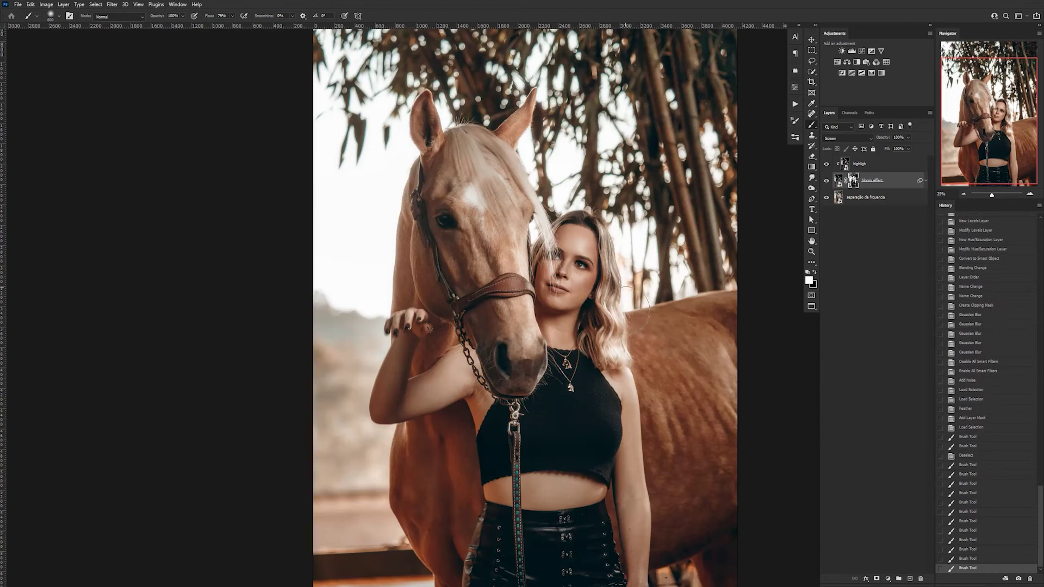
pyautogui.moveTo(626, 320); pyautogui.dragTo(634, 375)
pyautogui.moveTo(635, 424); pyautogui.dragTo(636, 467)
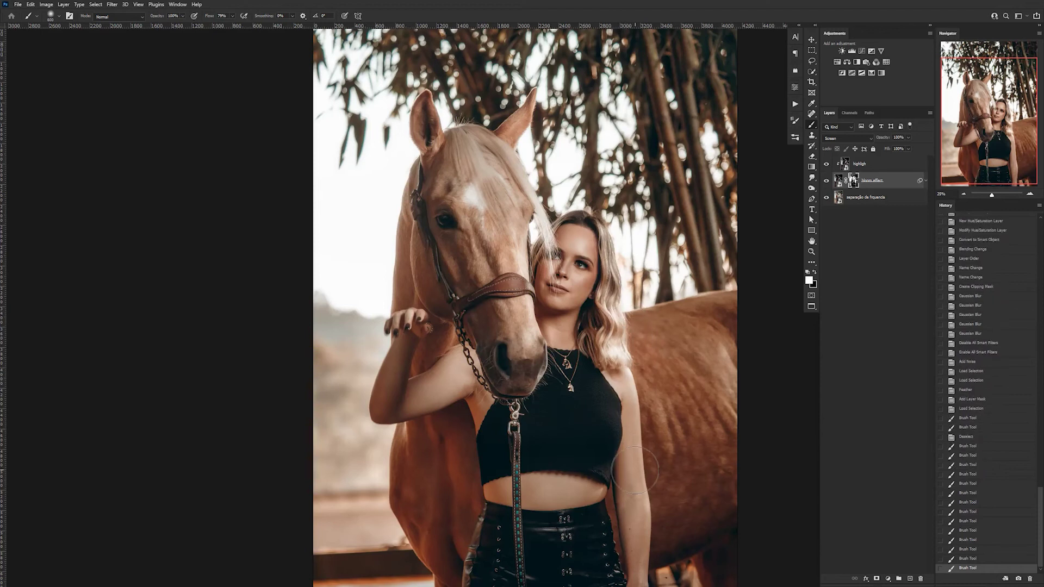
pyautogui.click(827, 181)
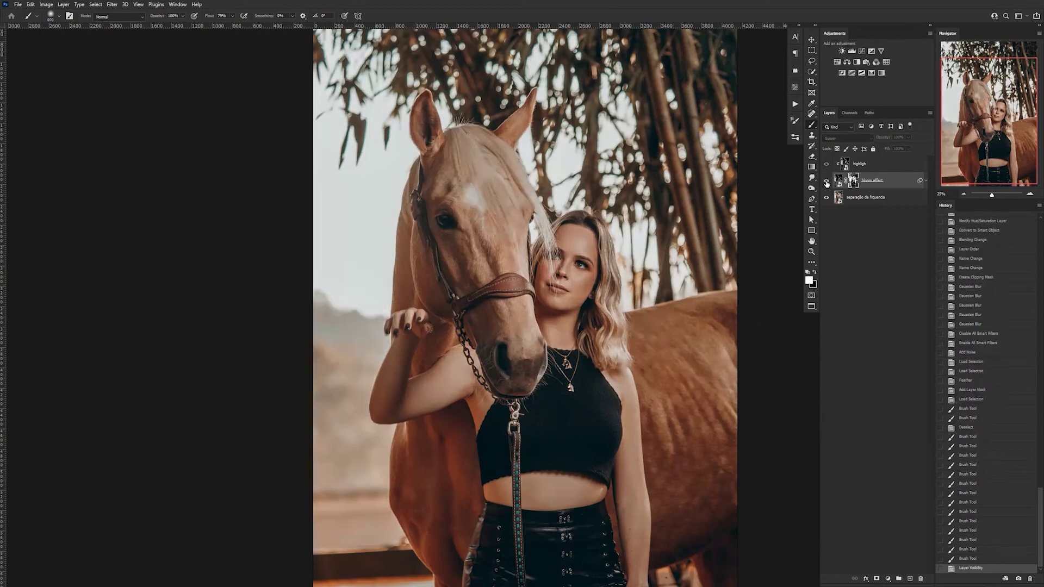
pyautogui.click(826, 181)
pyautogui.click(826, 181)
pyautogui.click(826, 181)
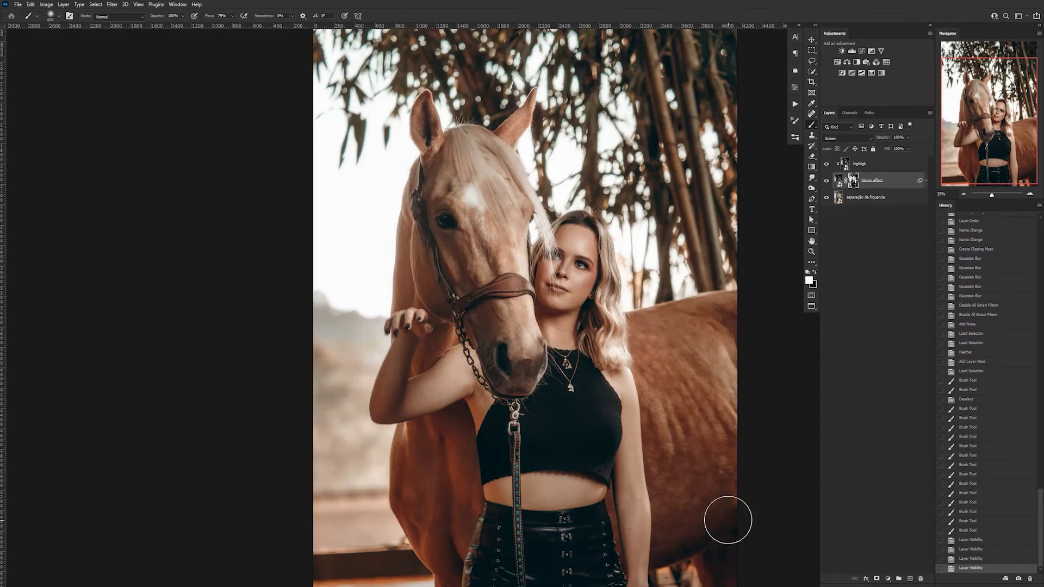
# Step: Extend the white mask painting over the horse's flank and the woman's shoulder and arm beside it
pyautogui.moveTo(725, 422)
pyautogui.mouseDown()
pyautogui.moveTo(709, 404)
pyautogui.moveTo(707, 365)
pyautogui.moveTo(733, 345)
pyautogui.moveTo(719, 368)
pyautogui.moveTo(654, 374)
pyautogui.moveTo(656, 384)
pyautogui.moveTo(657, 361)
pyautogui.moveTo(672, 410)
pyautogui.moveTo(678, 368)
pyautogui.moveTo(709, 395)
pyautogui.moveTo(667, 415)
pyautogui.moveTo(674, 426)
pyautogui.moveTo(687, 338)
pyautogui.moveTo(701, 329)
pyautogui.moveTo(708, 296)
pyautogui.moveTo(729, 349)
pyautogui.mouseUp()
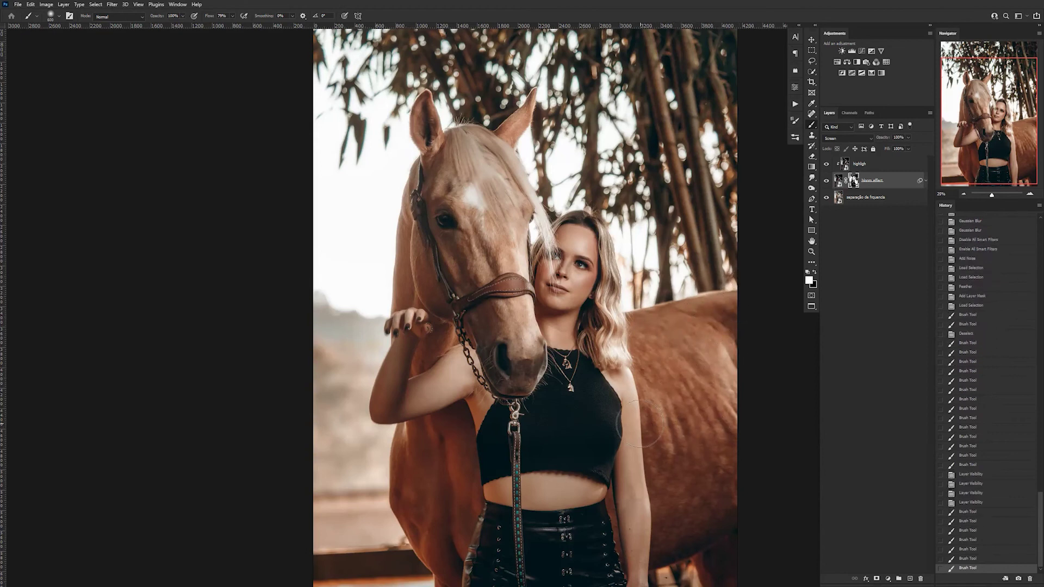
pyautogui.moveTo(634, 432); pyautogui.dragTo(627, 469)
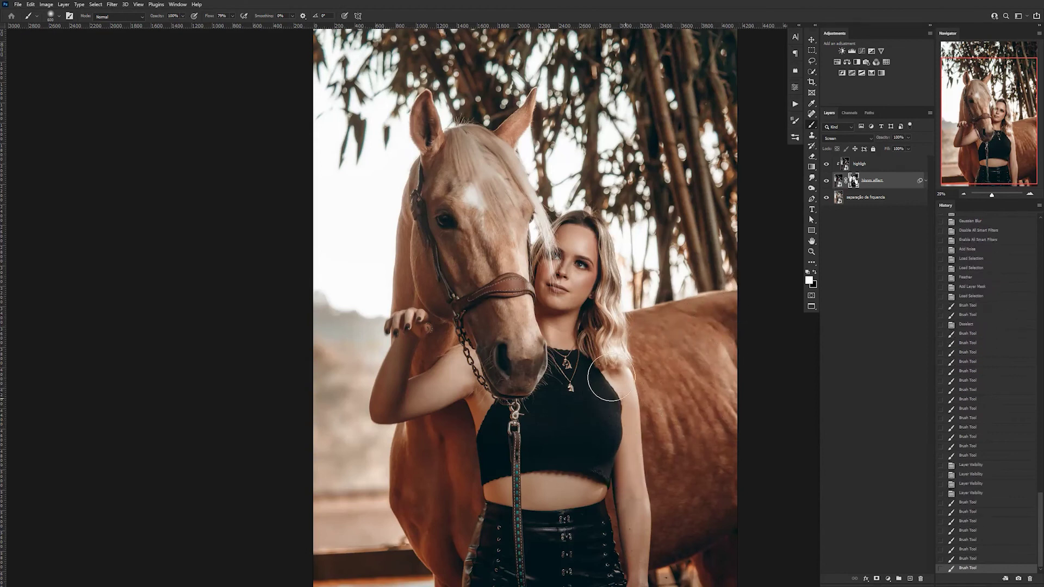
pyautogui.moveTo(624, 420); pyautogui.dragTo(611, 454)
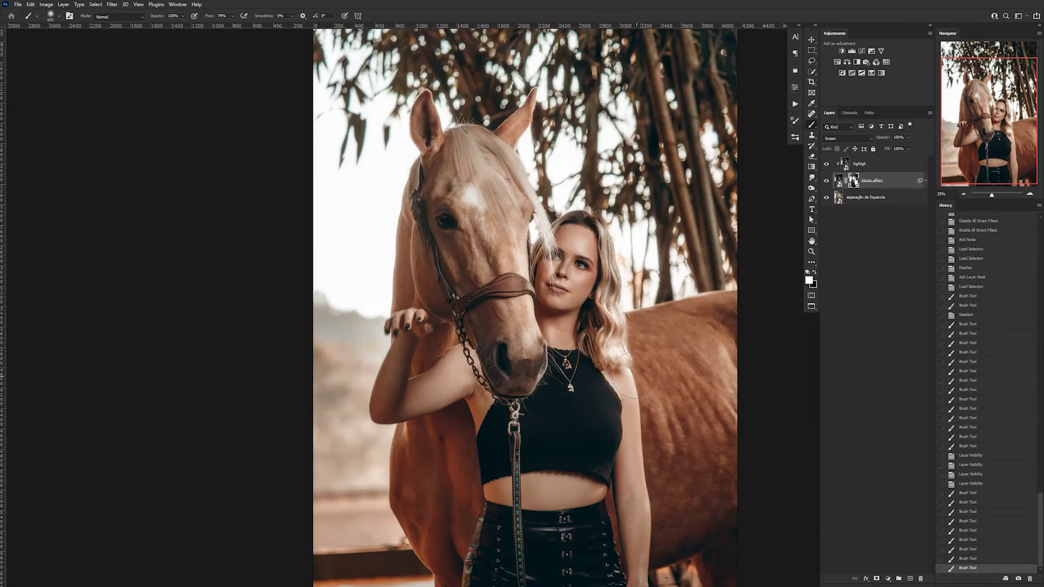
pyautogui.moveTo(636, 375); pyautogui.dragTo(638, 416)
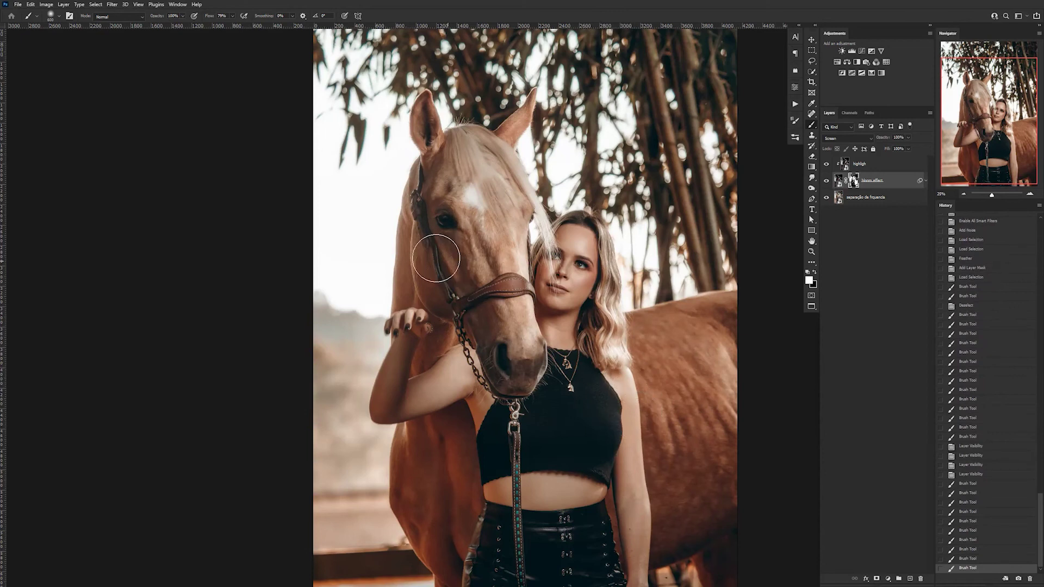
# Step: Brush white on the bloom effect mask over the horse's face and muzzle, the woman's raised arm and the horse's chest
pyautogui.moveTo(446, 250)
pyautogui.mouseDown()
pyautogui.moveTo(484, 195)
pyautogui.moveTo(514, 245)
pyautogui.mouseUp()
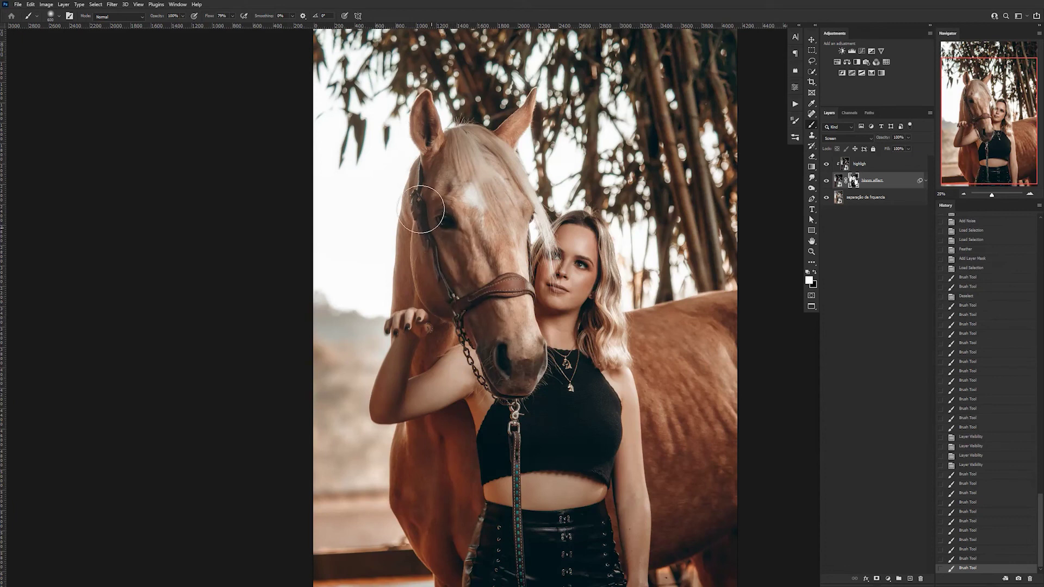
pyautogui.moveTo(451, 240); pyautogui.dragTo(514, 325)
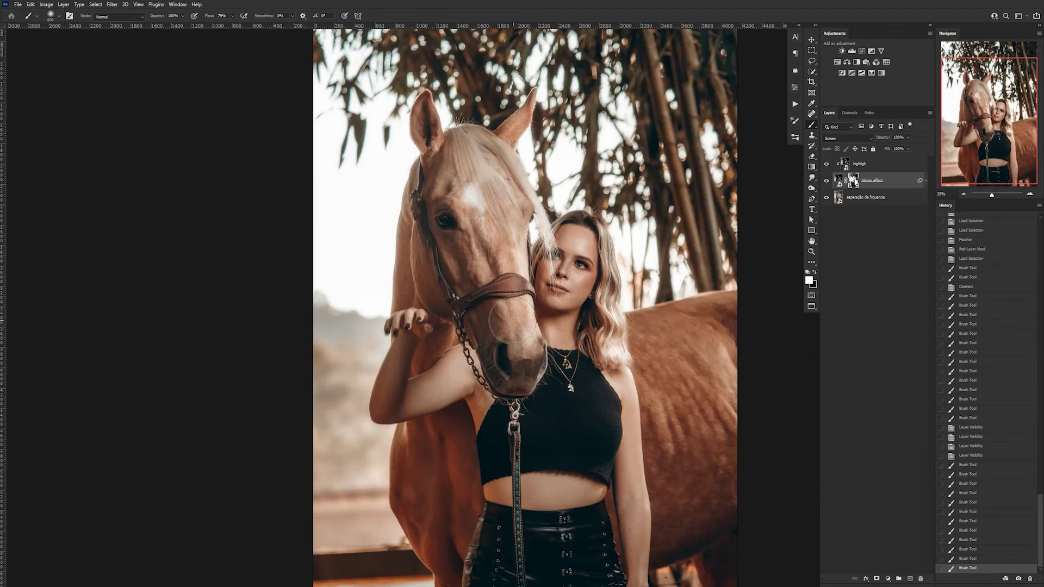
pyautogui.moveTo(424, 380)
pyautogui.mouseDown()
pyautogui.moveTo(403, 427)
pyautogui.moveTo(430, 426)
pyautogui.mouseUp()
pyautogui.moveTo(418, 471)
pyautogui.mouseDown()
pyautogui.moveTo(386, 471)
pyautogui.moveTo(394, 506)
pyautogui.mouseUp()
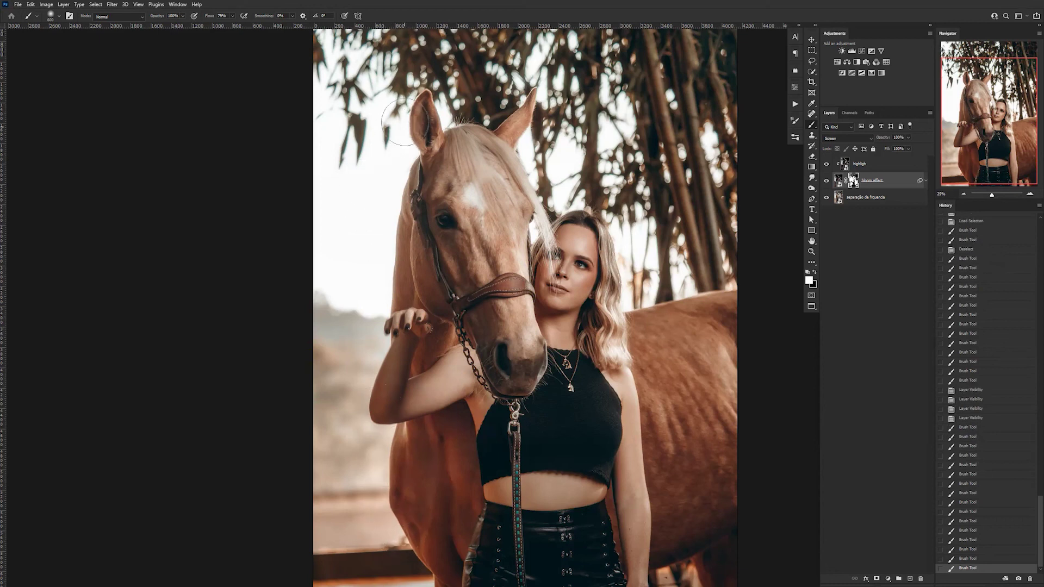
# Step: Paint the mask white beside the horse's ear and across the background foliage, enlarging the brush to 1200 pixels for the foliage
pyautogui.moveTo(404, 123); pyautogui.dragTo(396, 104)
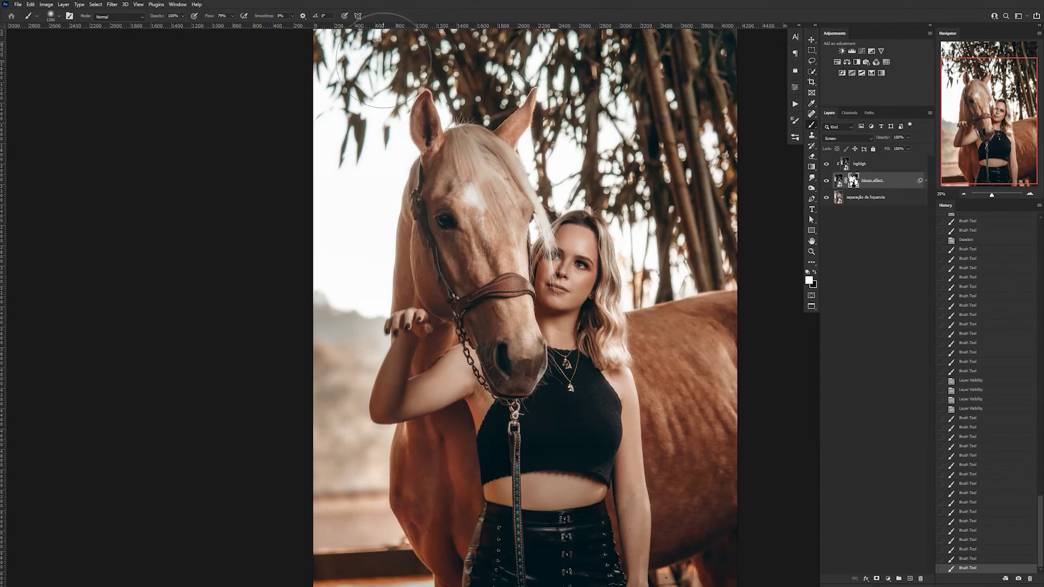
pyautogui.moveTo(384, 60); pyautogui.dragTo(319, 63)
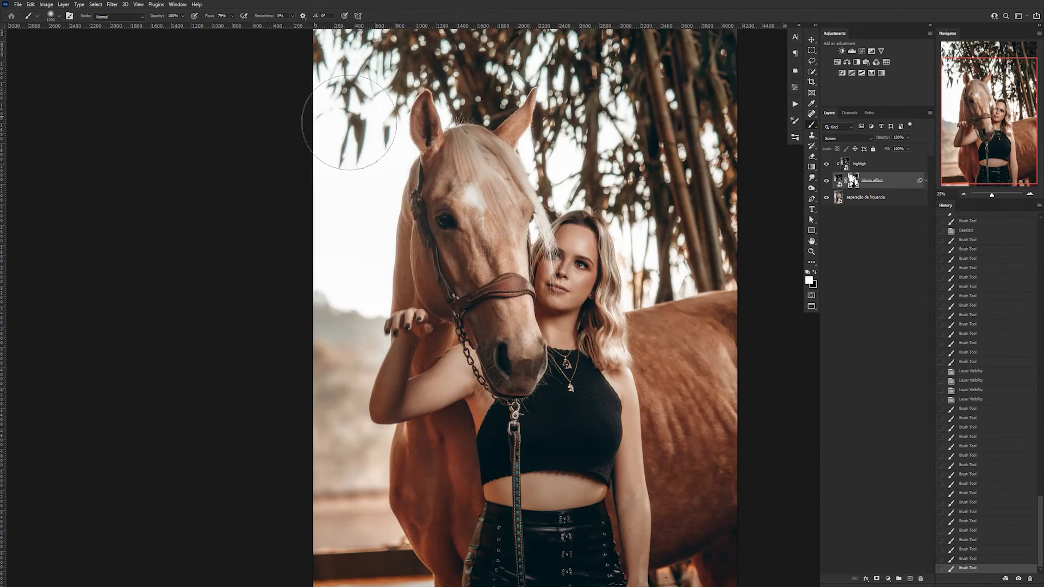
pyautogui.moveTo(559, 35)
pyautogui.mouseDown()
pyautogui.moveTo(571, 109)
pyautogui.moveTo(650, 202)
pyautogui.moveTo(710, 233)
pyautogui.mouseUp()
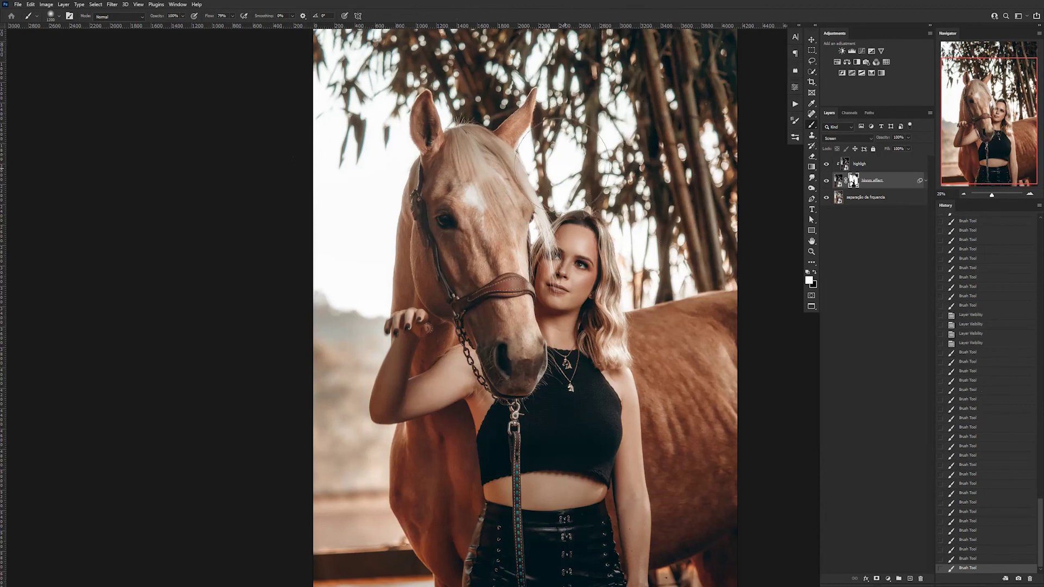